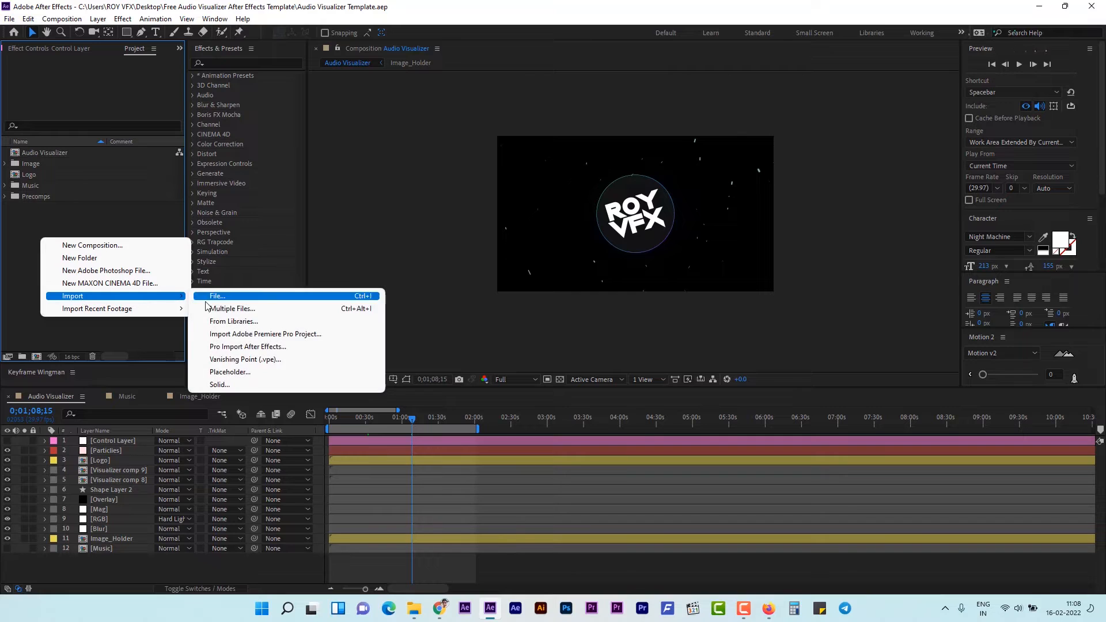
Step: Import the Flight_To_Tunisia audio file and the pexels-guillaume-meurice-3757231 image into the project as footage
{"action": "left_click", "coordinate": [241, 299]}
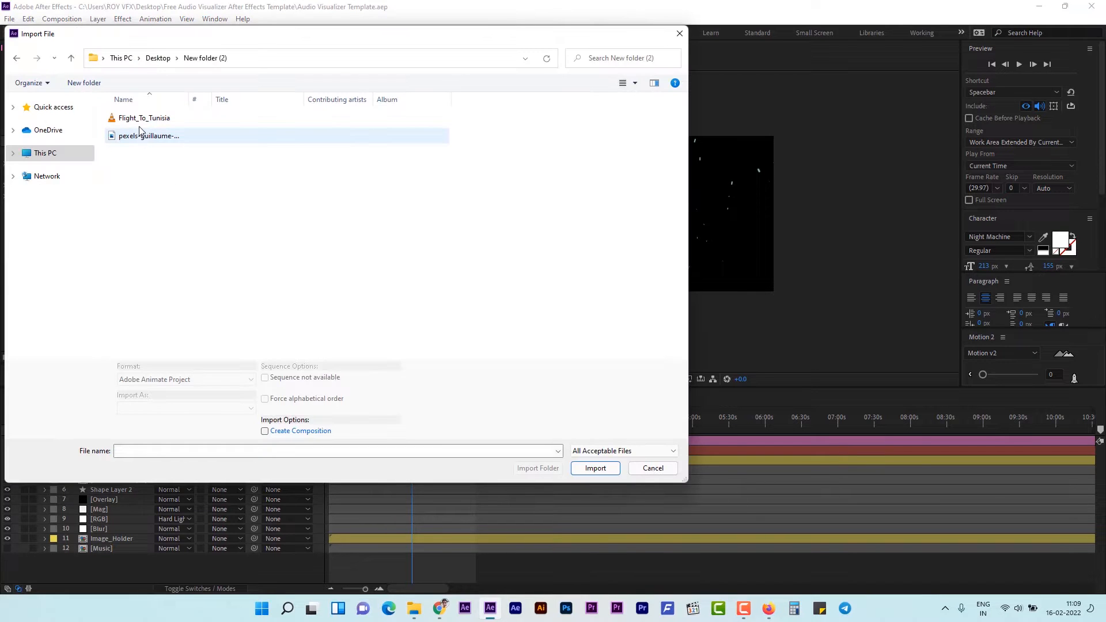
{"action": "left_click_drag", "start_coordinate": [143, 152], "coordinate": [247, 118]}
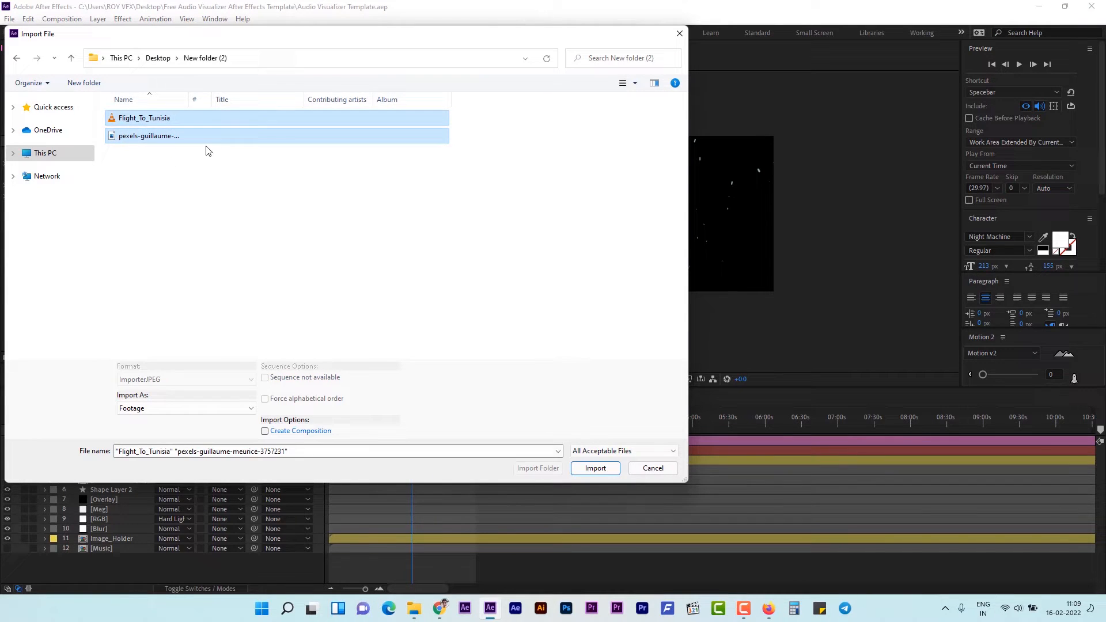
{"action": "left_click", "coordinate": [608, 469]}
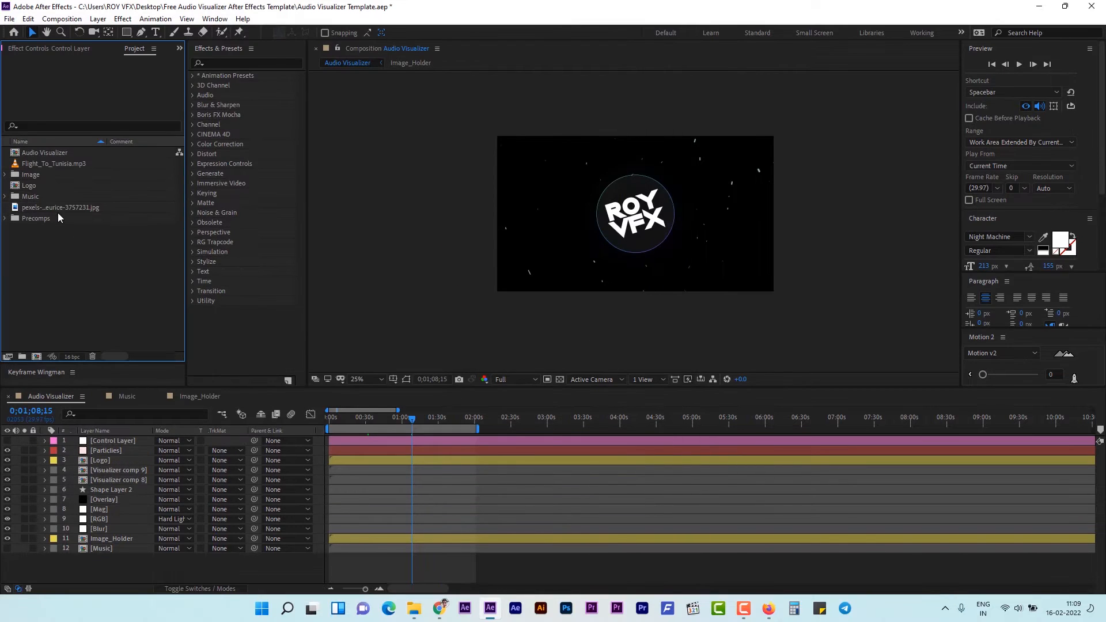
Step: Place Flight_To_Tunisia.mp3 in the Music composition and convert its audio to keyframes
{"action": "left_click", "coordinate": [47, 165]}
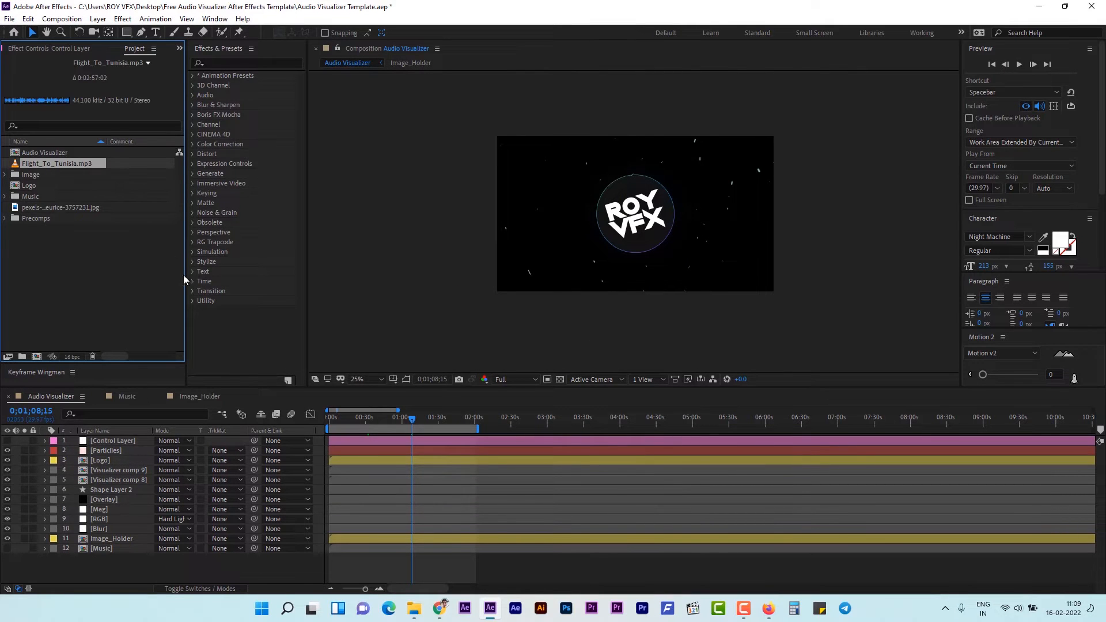
{"action": "double_click", "coordinate": [107, 547]}
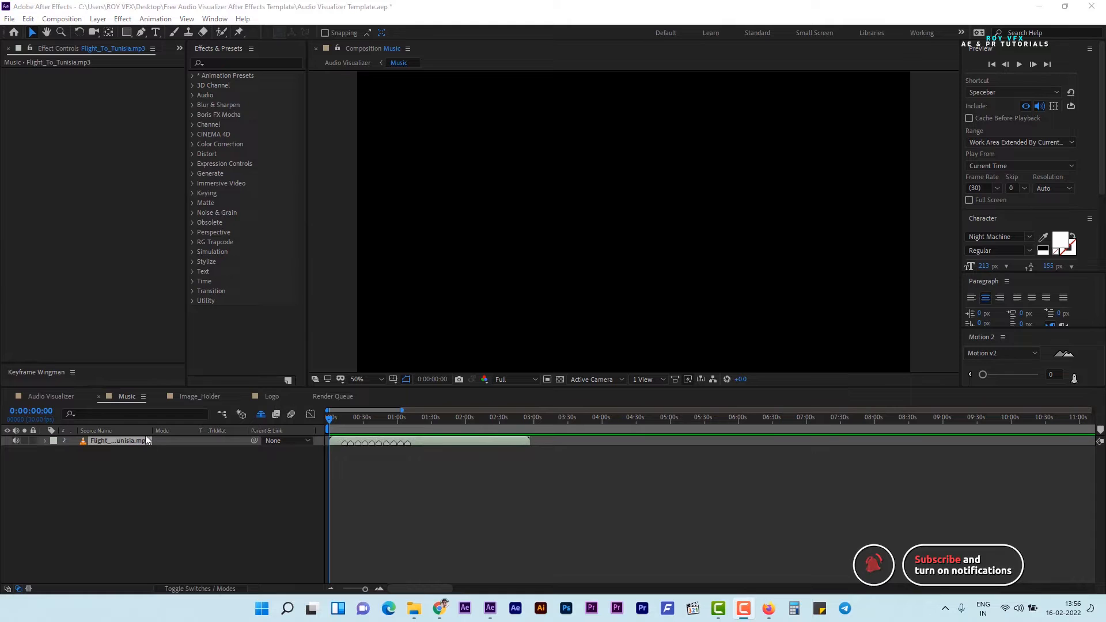
{"action": "left_click", "coordinate": [122, 438]}
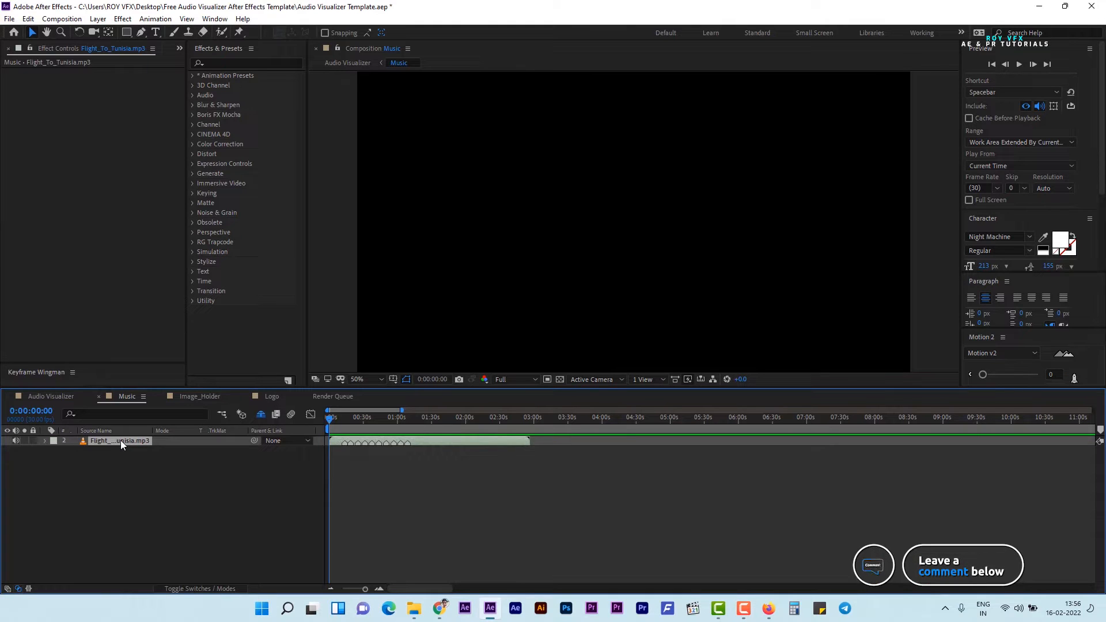
{"action": "right_click", "coordinate": [120, 440]}
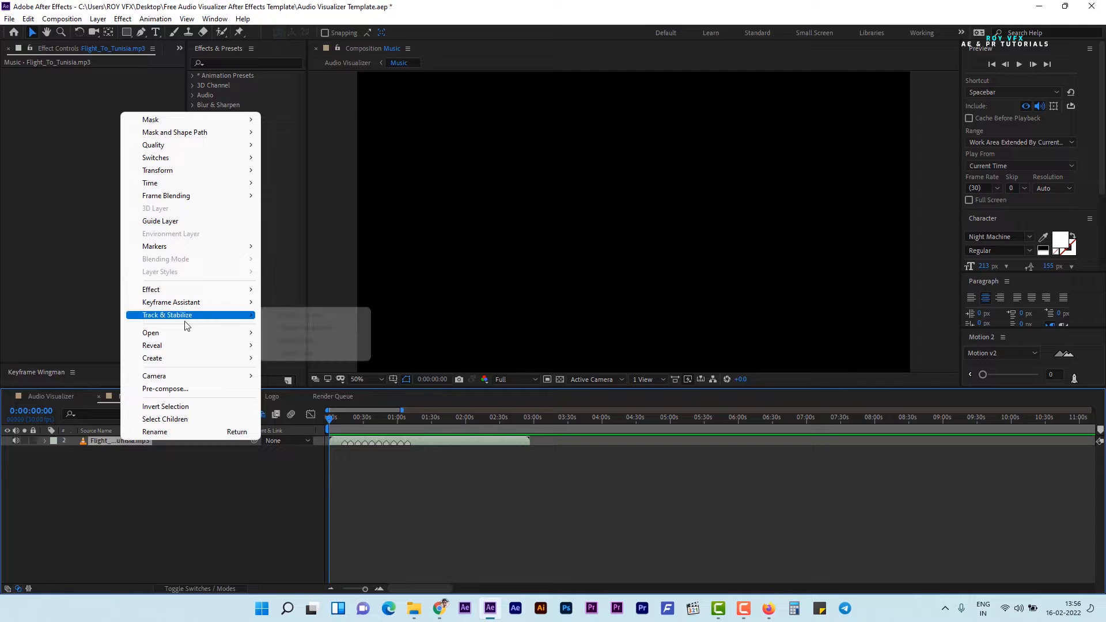
{"action": "mouse_move", "coordinate": [196, 303]}
{"action": "left_click", "coordinate": [297, 304]}
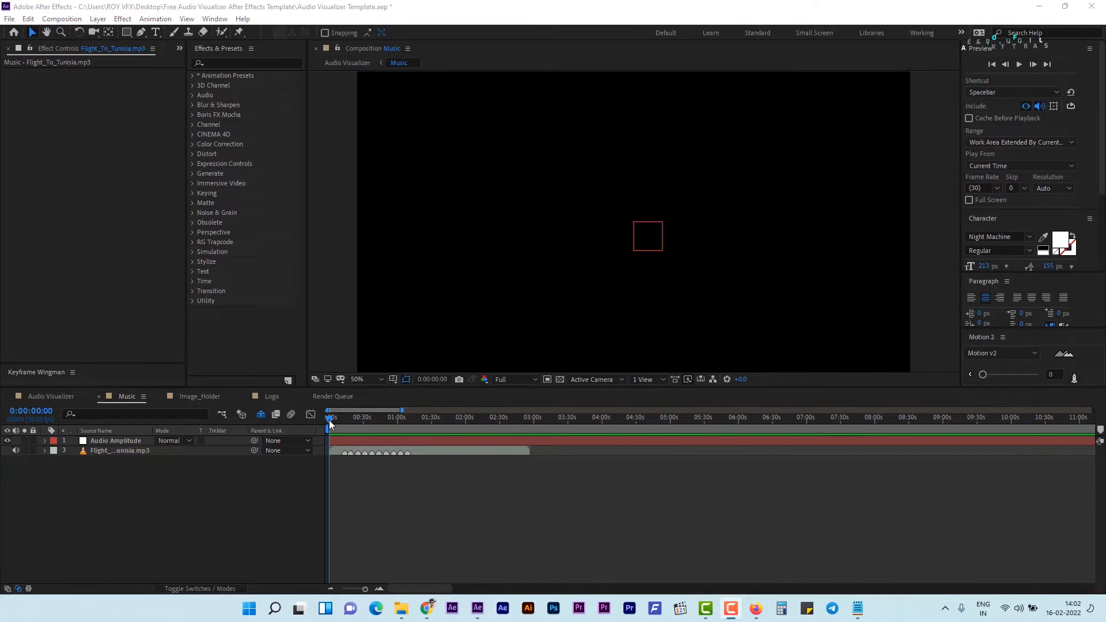
Step: End the Audio Visualizer composition's work area at 0;02;57;10 to match the song, and move the current time back to 0;01;09;14
{"action": "left_click_drag", "start_coordinate": [329, 420], "coordinate": [528, 448]}
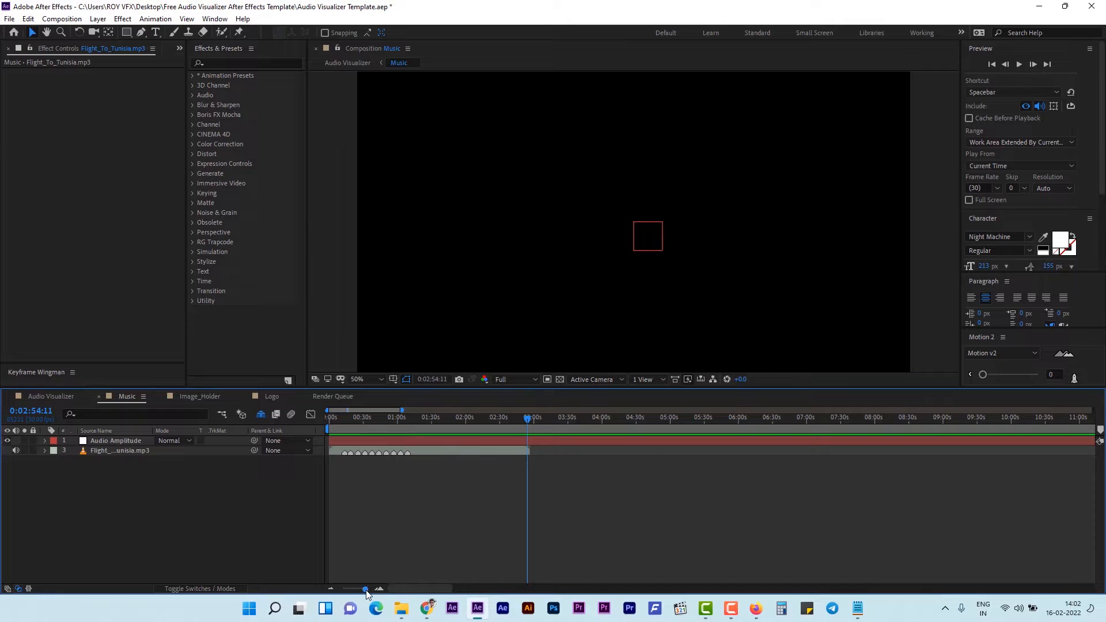
{"action": "left_click_drag", "start_coordinate": [365, 589], "coordinate": [367, 590]}
{"action": "left_click", "coordinate": [491, 418]}
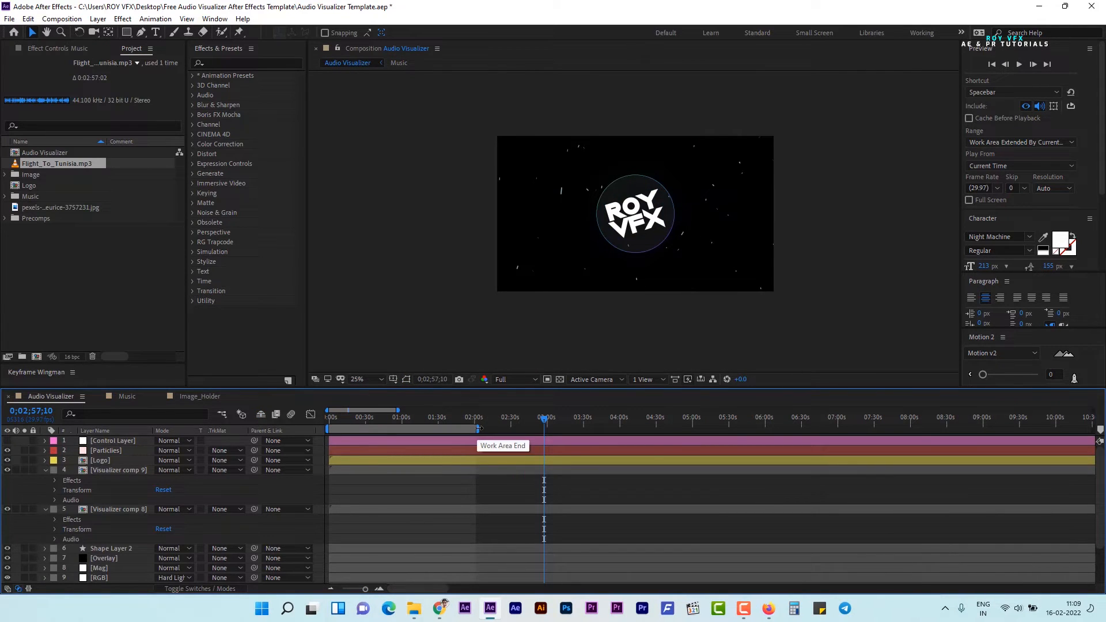
{"action": "key", "text": "n"}
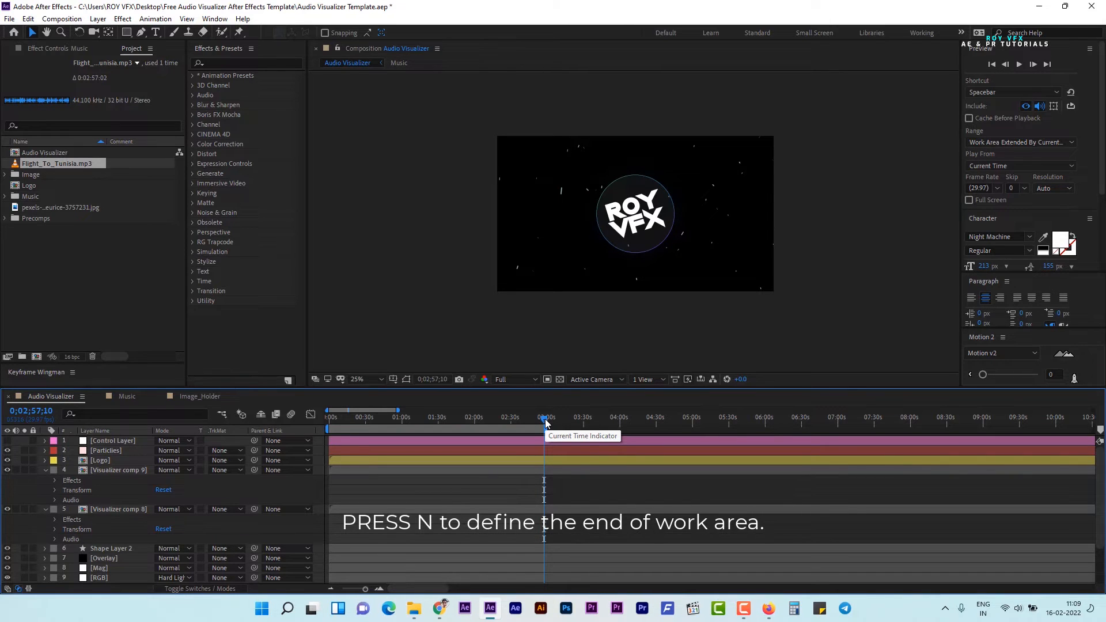
{"action": "left_click_drag", "start_coordinate": [546, 423], "coordinate": [413, 424]}
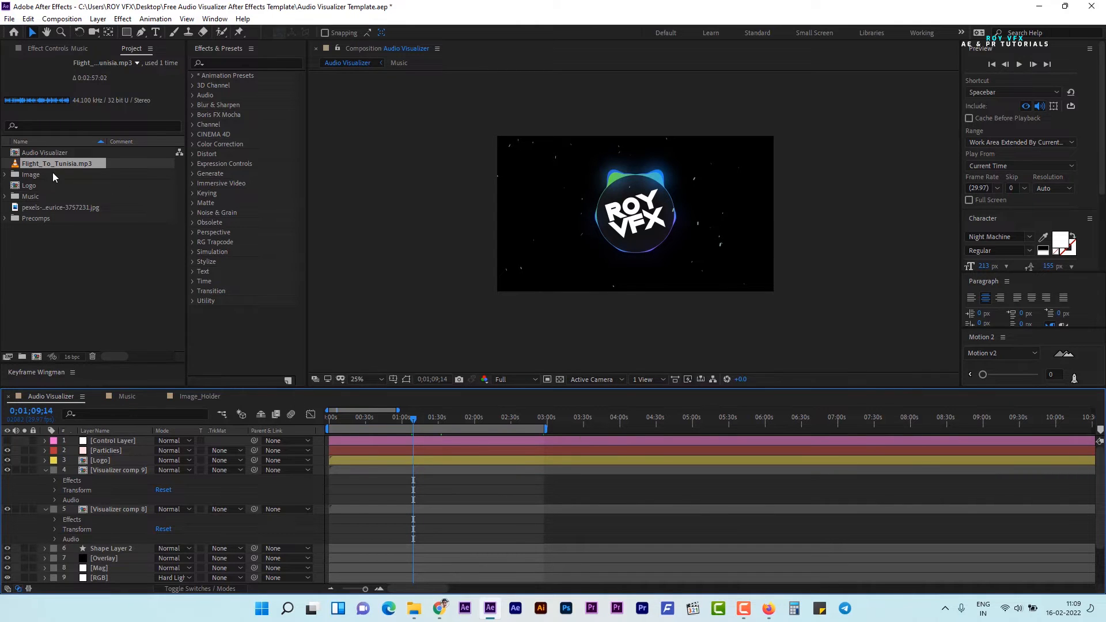
Step: Add the imported pexels image to the Image_Holder composition at 50% scale and return to the Audio Visualizer composition
{"action": "left_click", "coordinate": [5, 175]}
{"action": "double_click", "coordinate": [47, 186]}
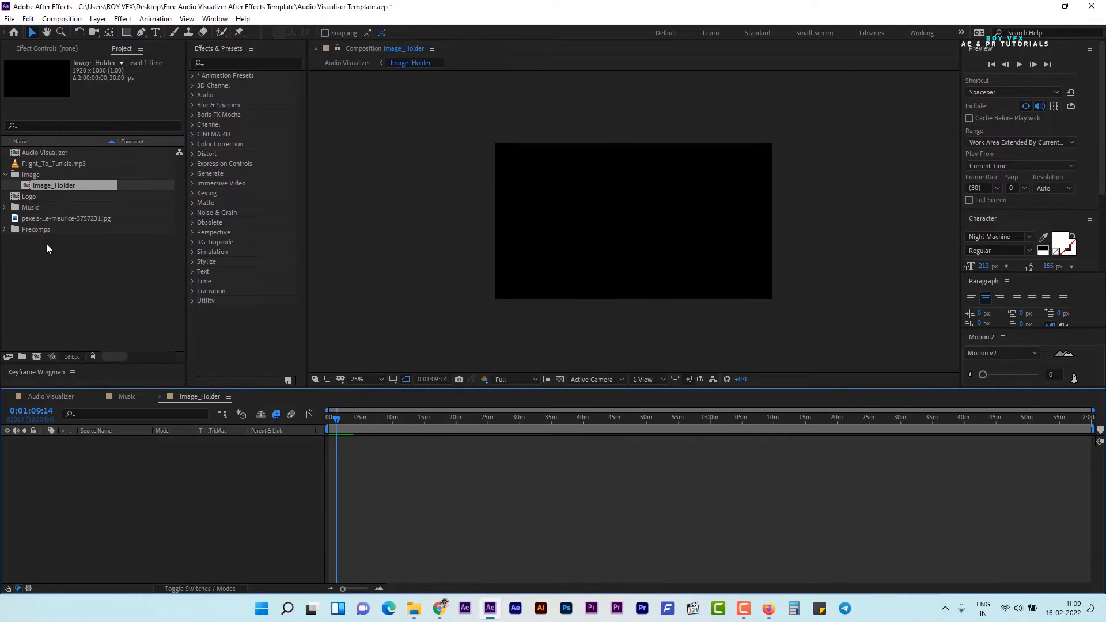
{"action": "left_click_drag", "start_coordinate": [32, 219], "coordinate": [161, 472]}
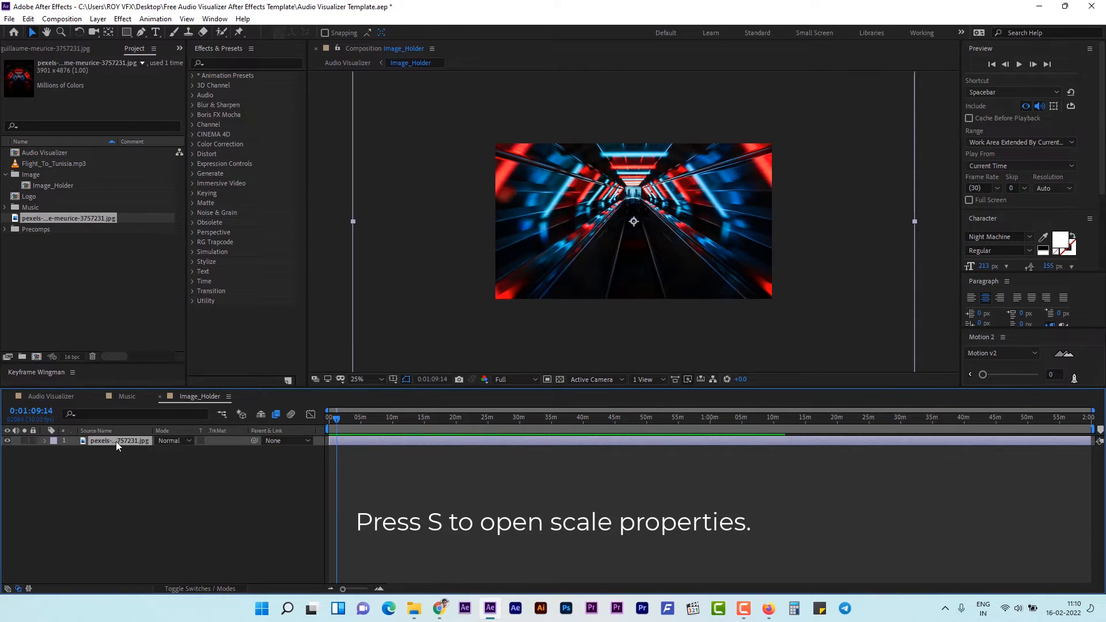
{"action": "key", "text": "s"}
{"action": "left_click_drag", "start_coordinate": [173, 453], "coordinate": [145, 451]}
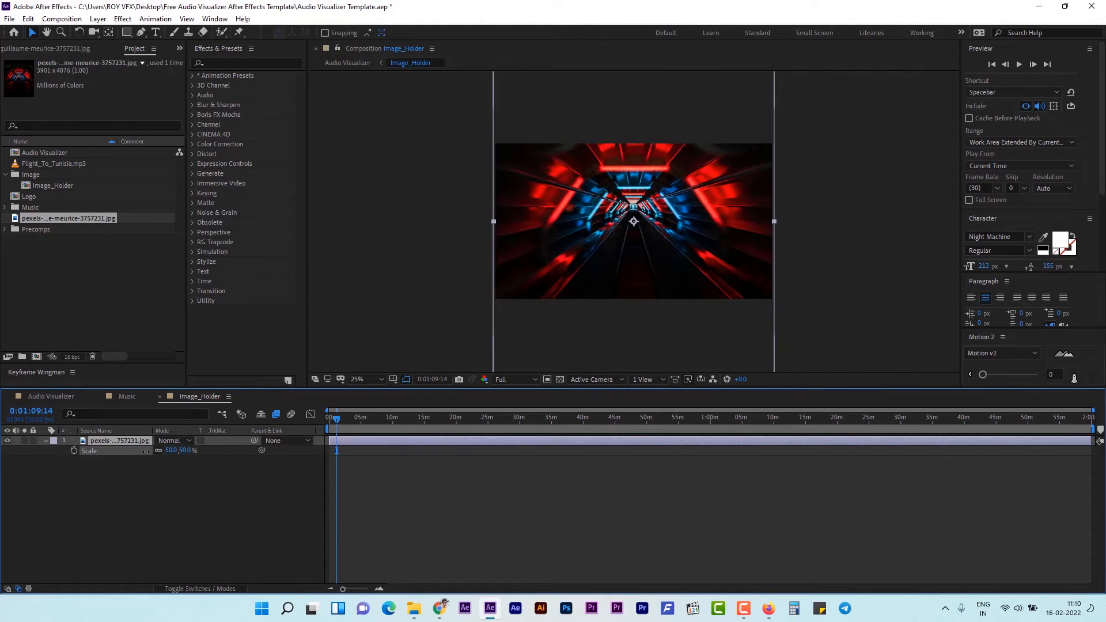
{"action": "left_click", "coordinate": [147, 509]}
{"action": "left_click", "coordinate": [50, 396]}
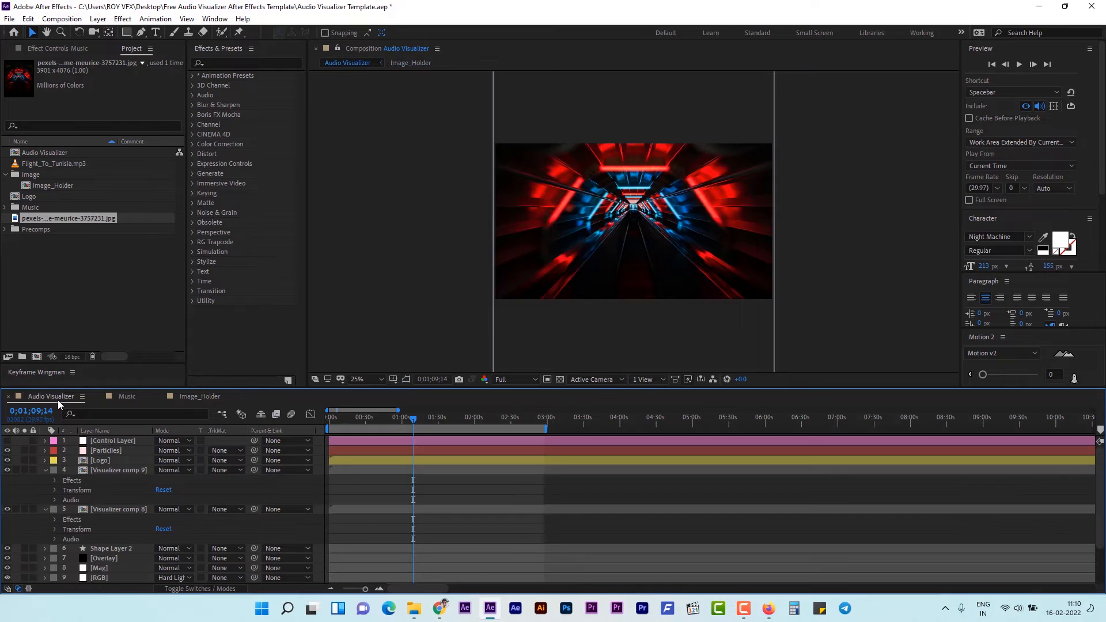
{"action": "key", "text": "period"}
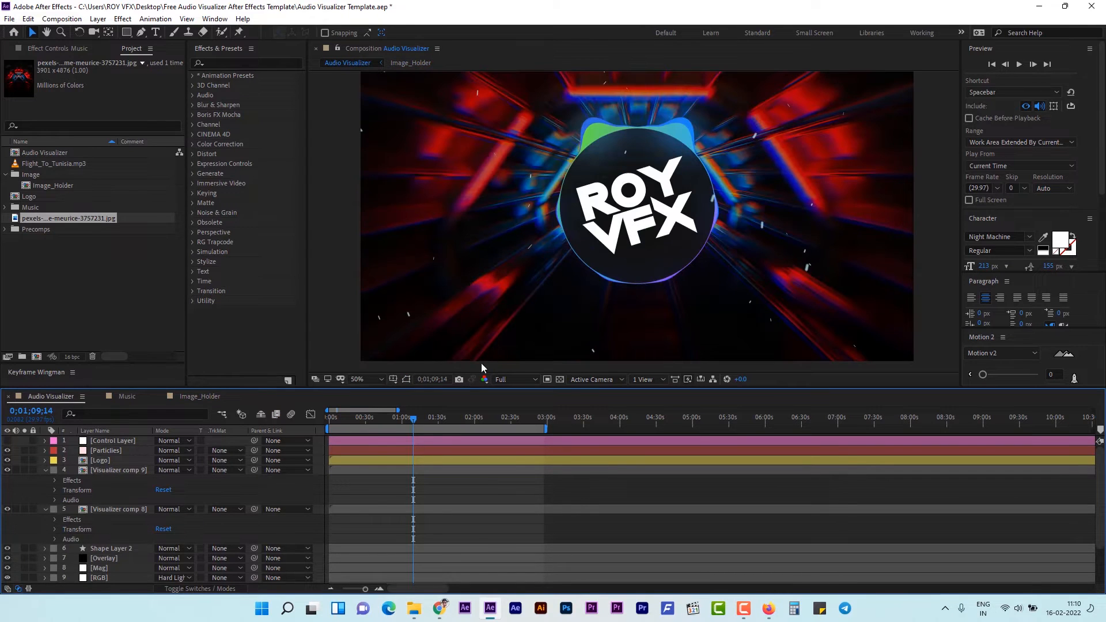
Step: Open the Logo composition and hide its ROY VFX text layer
{"action": "double_click", "coordinate": [28, 196]}
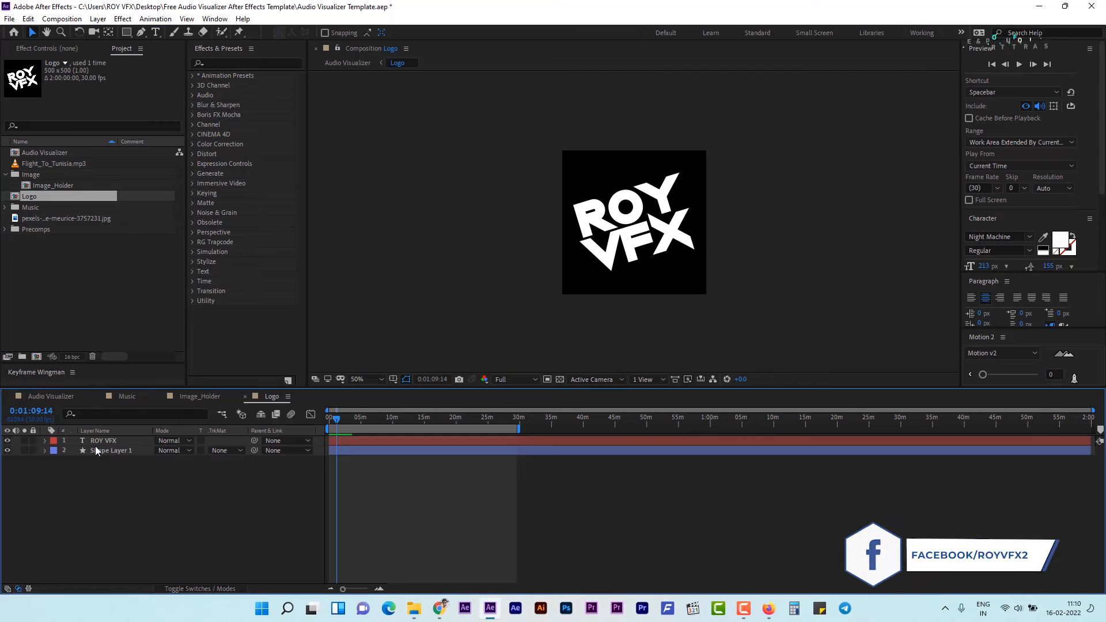
{"action": "left_click", "coordinate": [104, 441]}
{"action": "left_click", "coordinate": [7, 441]}
Step: Create a new text layer reading "add your logo" in the Logo composition
{"action": "right_click", "coordinate": [71, 522]}
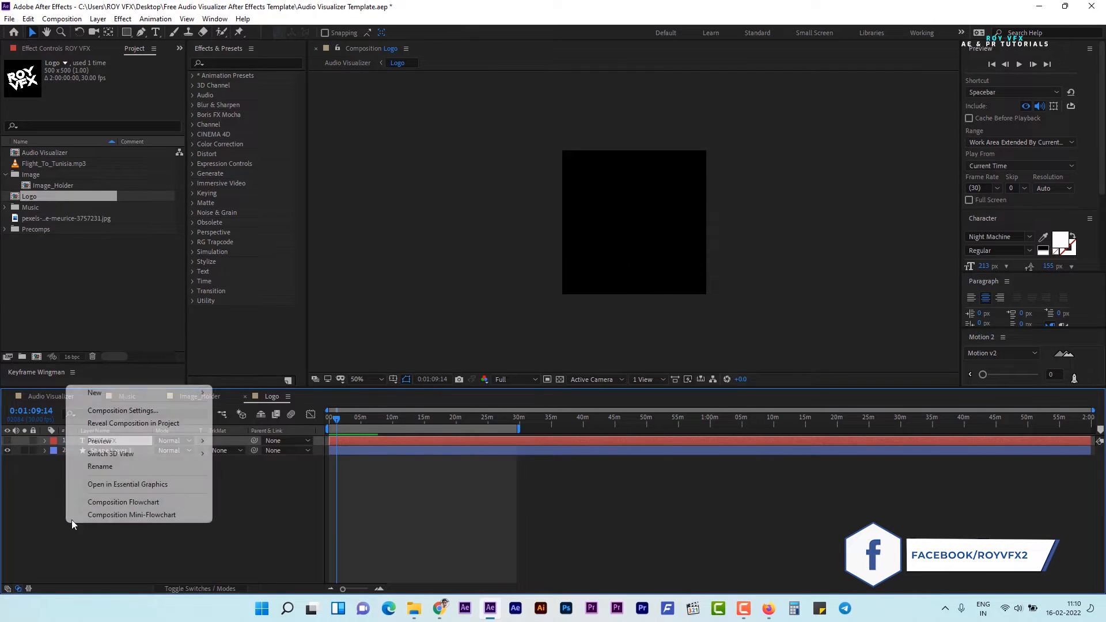
{"action": "mouse_move", "coordinate": [115, 393]}
{"action": "left_click", "coordinate": [243, 410]}
{"action": "type", "text": "a"}
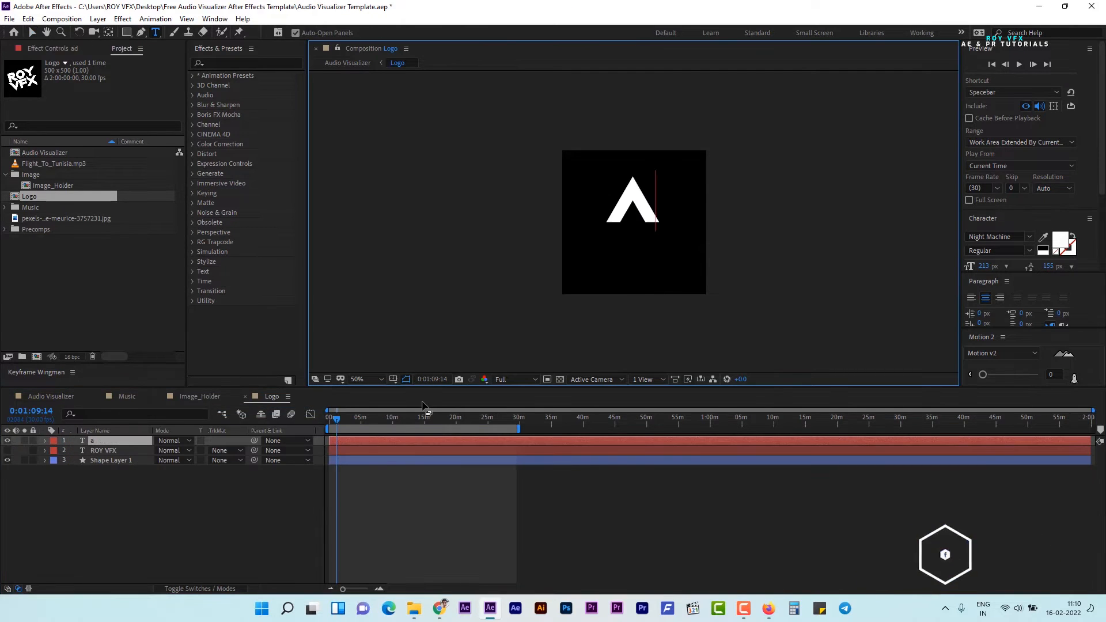
{"action": "type", "text": "dd your lo"}
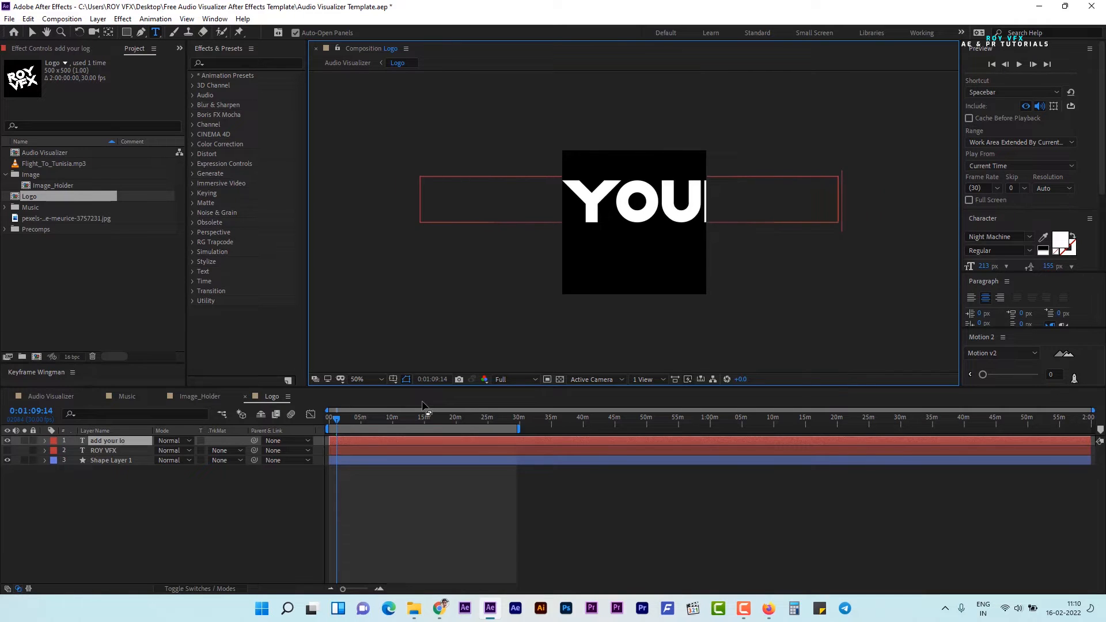
{"action": "type", "text": "go"}
Step: Break the "add your logo" text into three lines with one word on each
{"action": "left_click", "coordinate": [537, 198]}
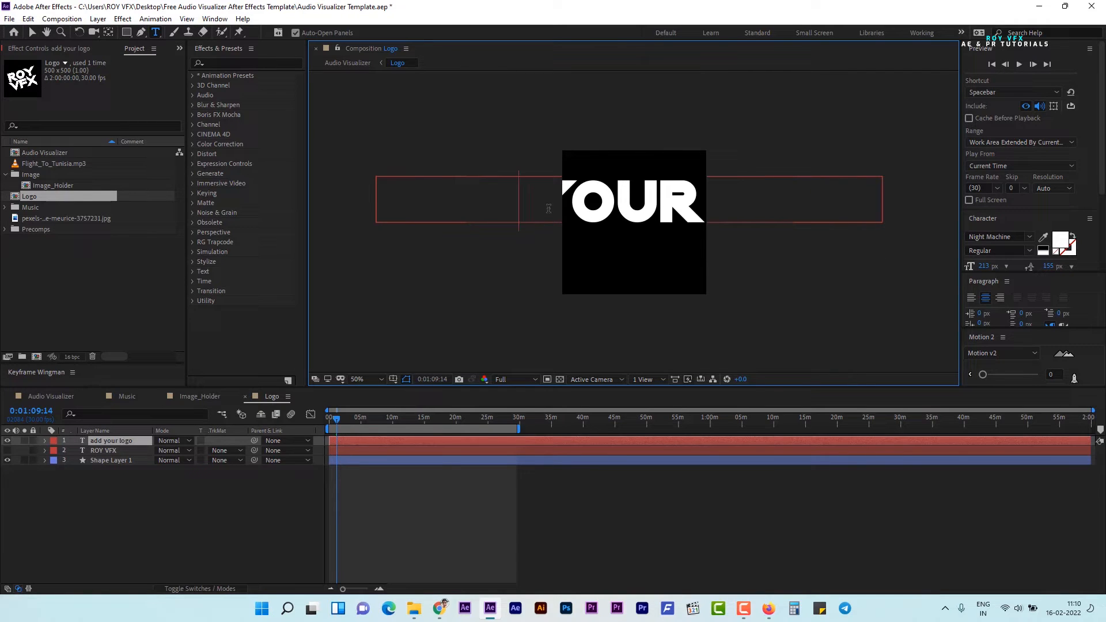
{"action": "key", "text": "Return"}
{"action": "key", "text": "Right"}
{"action": "key", "text": "Right"}
{"action": "key", "text": "Right"}
{"action": "key", "text": "Right"}
{"action": "key", "text": "Right"}
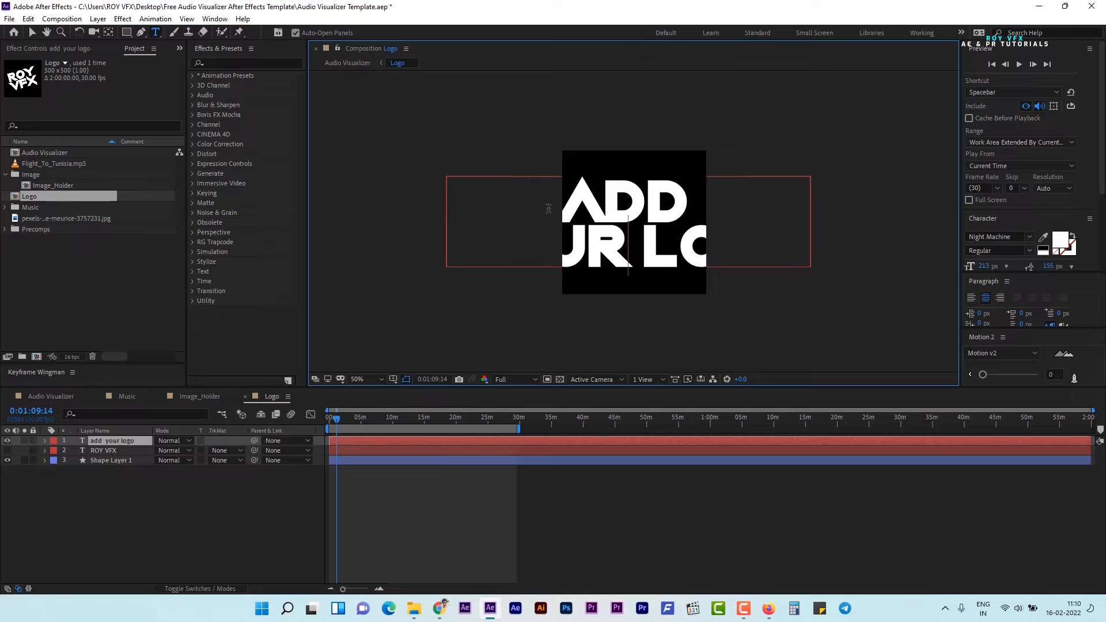
{"action": "key", "text": "Return"}
Step: Scale the "add your logo" text layer down to about 52%
{"action": "left_click", "coordinate": [111, 442]}
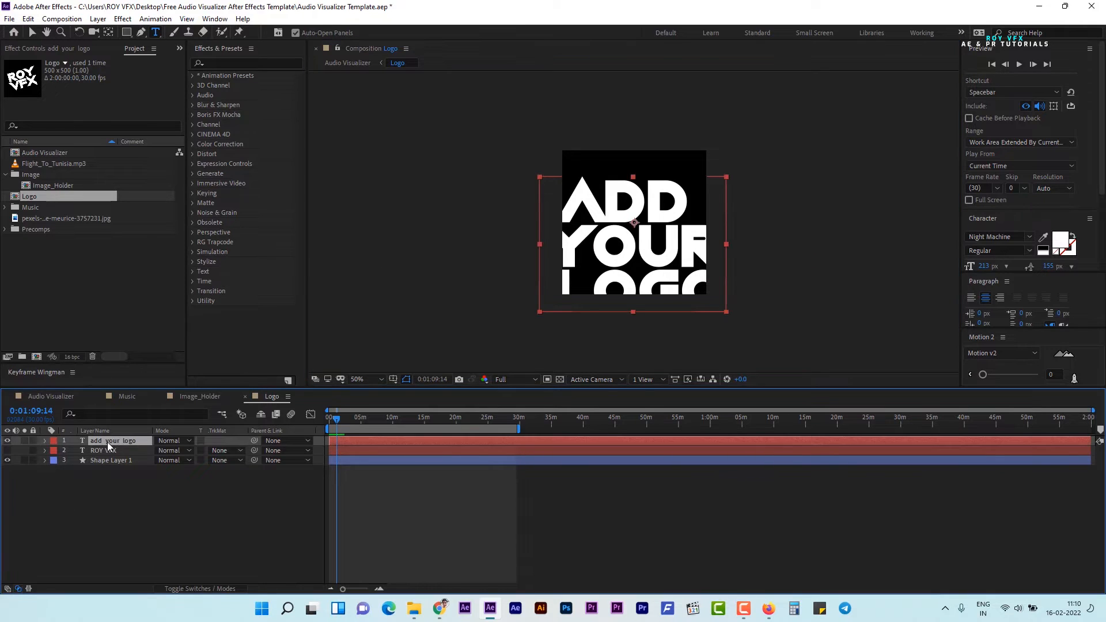
{"action": "key", "text": "s"}
{"action": "left_click_drag", "start_coordinate": [171, 449], "coordinate": [152, 455]}
{"action": "left_click", "coordinate": [156, 505]}
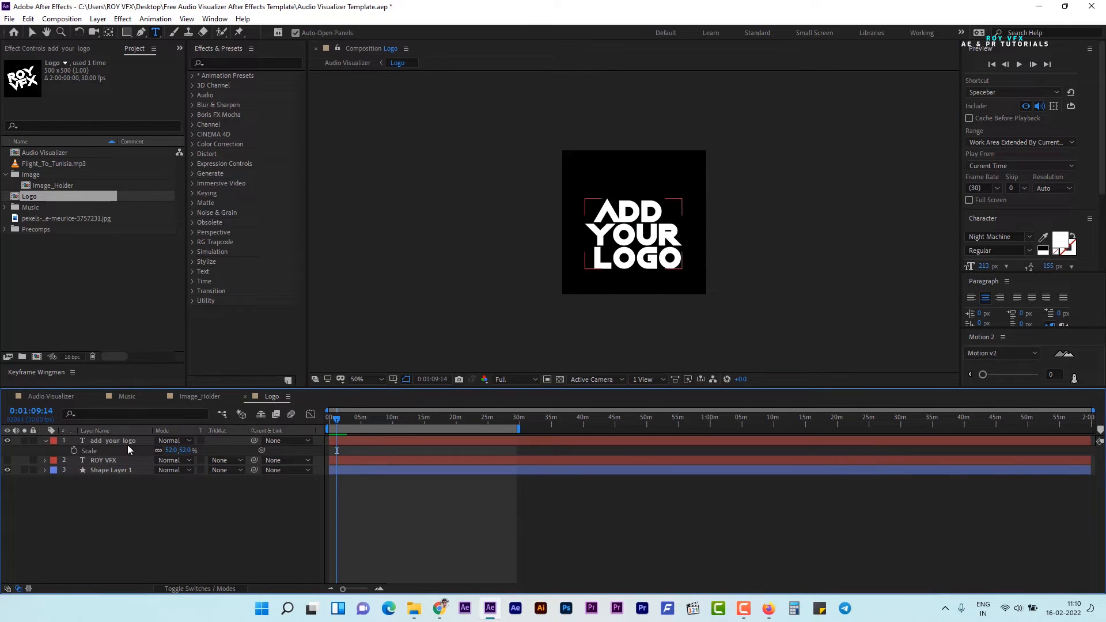
Step: Tilt the "add your logo" text slightly counterclockwise and centre it in the Logo composition
{"action": "left_click", "coordinate": [126, 442]}
{"action": "left_click", "coordinate": [79, 33]}
{"action": "mouse_move", "coordinate": [654, 244]}
{"action": "left_mouse_down"}
{"action": "mouse_move", "coordinate": [657, 229]}
{"action": "mouse_move", "coordinate": [650, 251]}
{"action": "mouse_move", "coordinate": [662, 238]}
{"action": "mouse_move", "coordinate": [642, 233]}
{"action": "mouse_move", "coordinate": [648, 242]}
{"action": "left_mouse_up"}
{"action": "left_click", "coordinate": [32, 33]}
{"action": "left_click", "coordinate": [80, 33]}
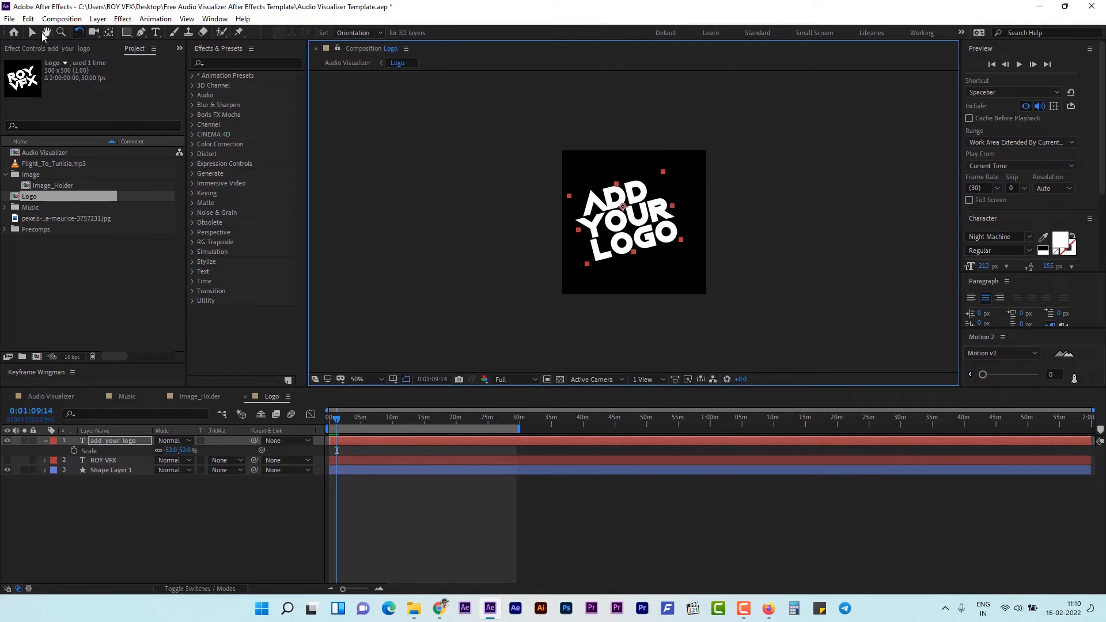
{"action": "left_click", "coordinate": [32, 34]}
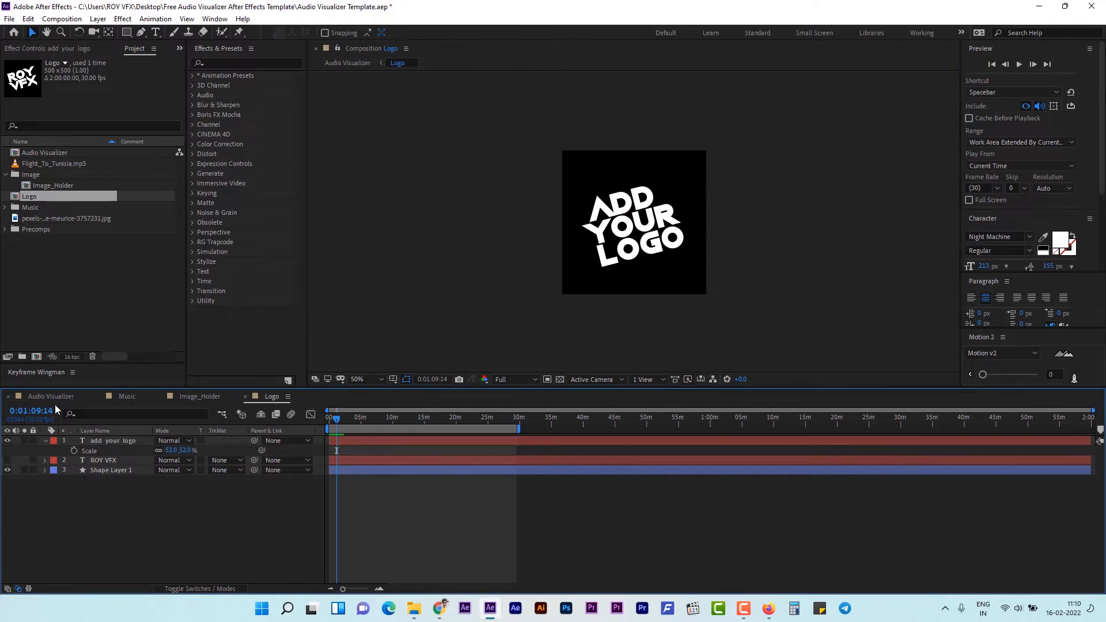
Step: In the Audio Visualizer composition, collapse both Visualizer comp layers and move the current time to 0;01;28;28
{"action": "left_click", "coordinate": [52, 397]}
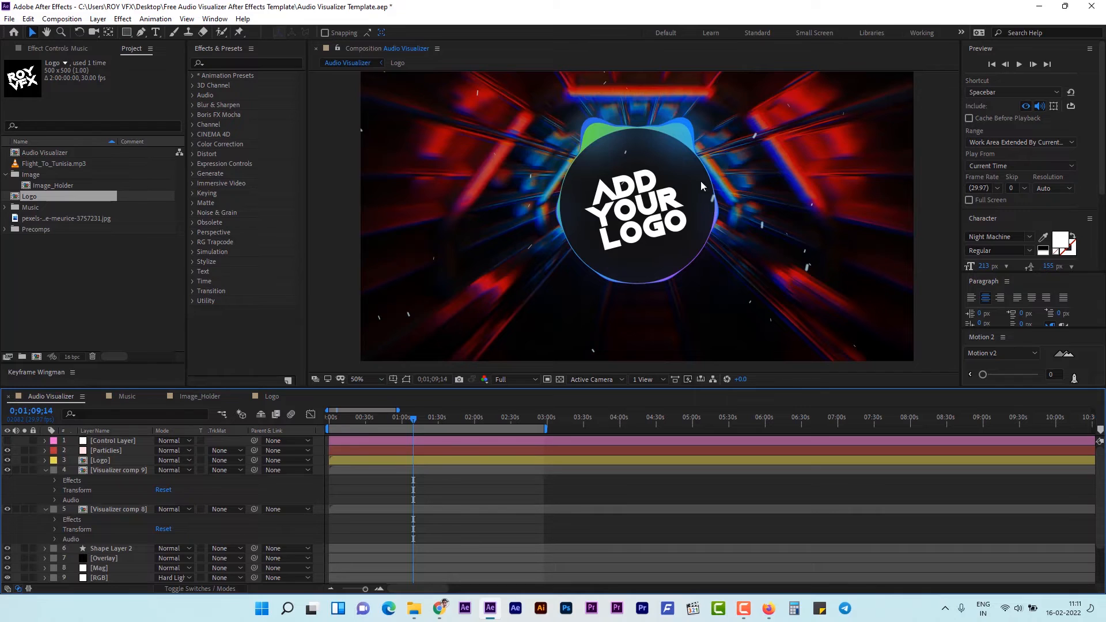
{"action": "left_click", "coordinate": [46, 470]}
{"action": "left_click", "coordinate": [46, 480]}
{"action": "left_click_drag", "start_coordinate": [389, 418], "coordinate": [440, 430]}
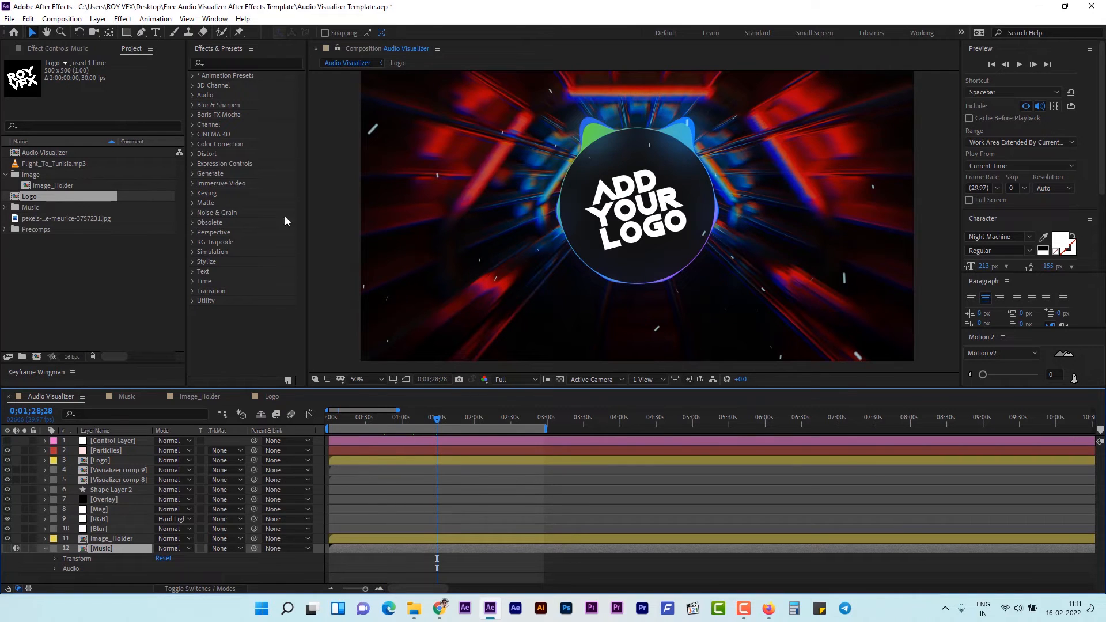
Step: Change Spectrum 1 Color 1 in the Control Layer's effects to red
{"action": "left_click", "coordinate": [114, 441]}
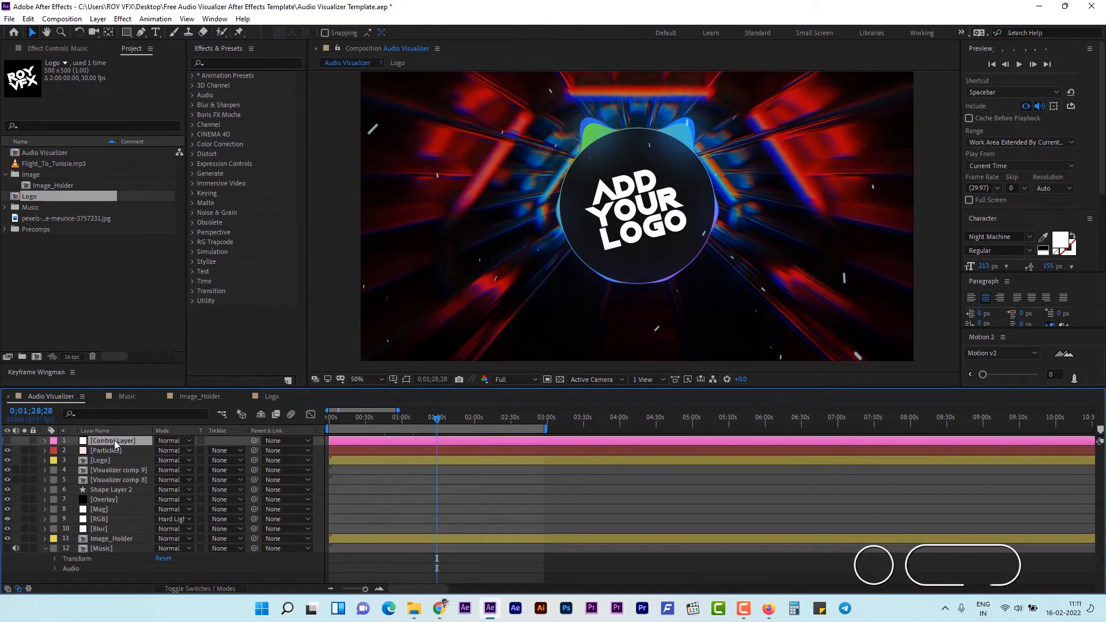
{"action": "left_click", "coordinate": [61, 49]}
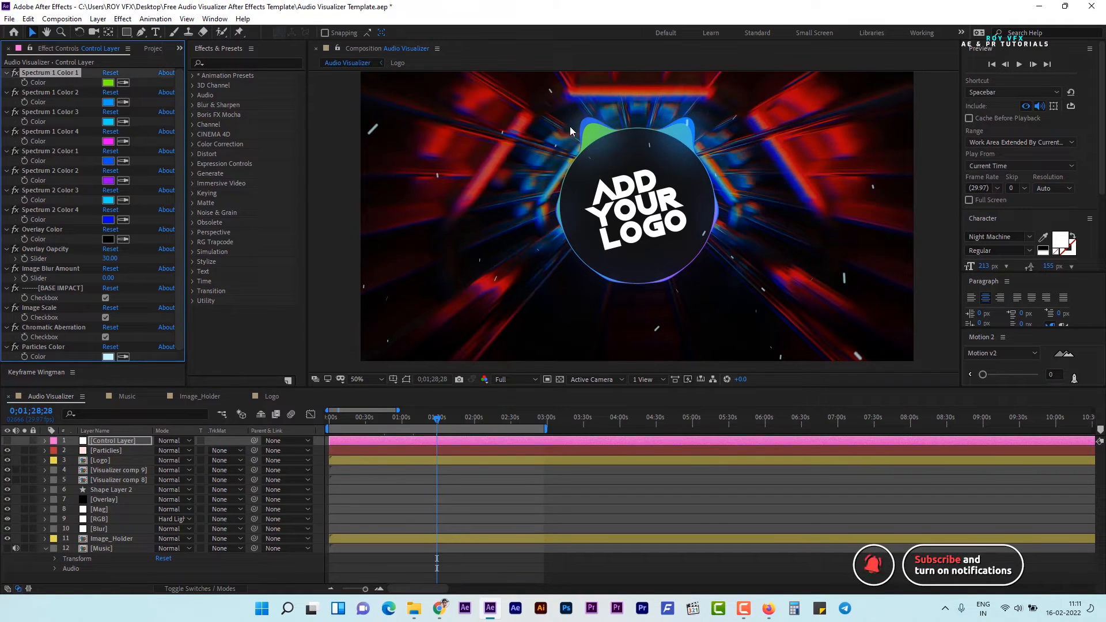
{"action": "left_click", "coordinate": [107, 83]}
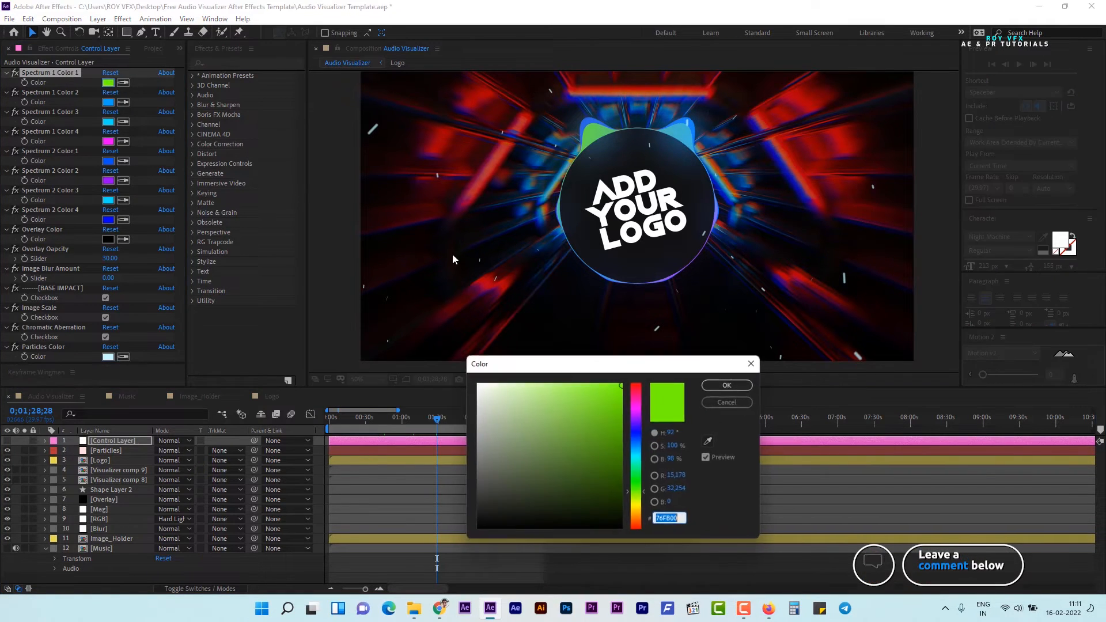
{"action": "left_click", "coordinate": [637, 388]}
{"action": "left_click", "coordinate": [727, 385]}
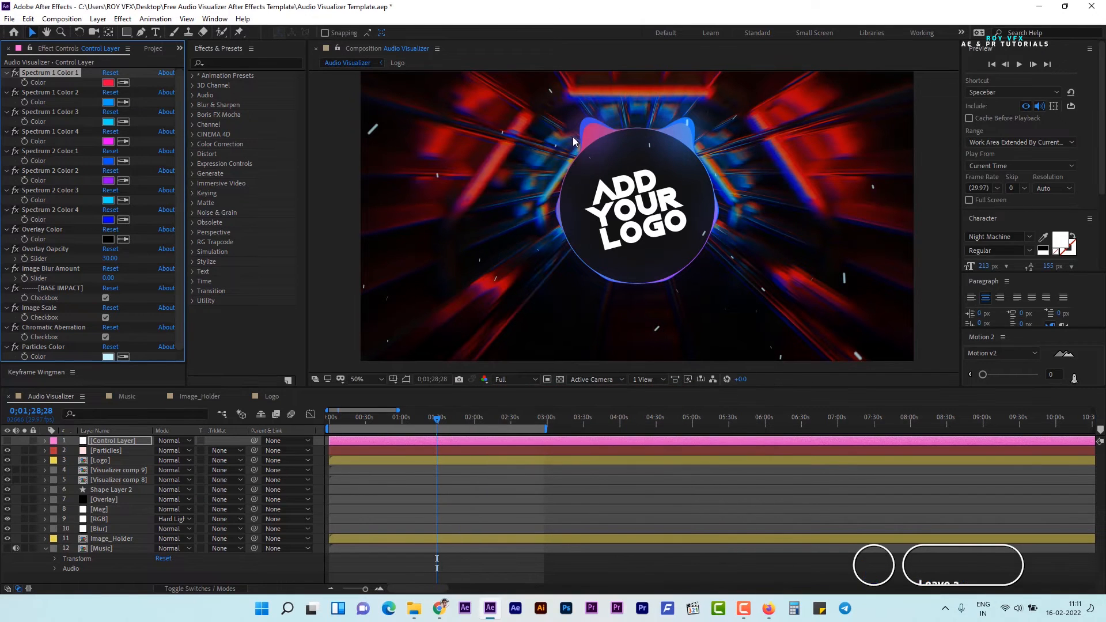
Step: Set the Control Layer's Spectrum 1 Color 2 to green 00FF4E and preview the spectrum around 0;01;55;16
{"action": "left_click", "coordinate": [108, 102]}
{"action": "left_click", "coordinate": [638, 481]}
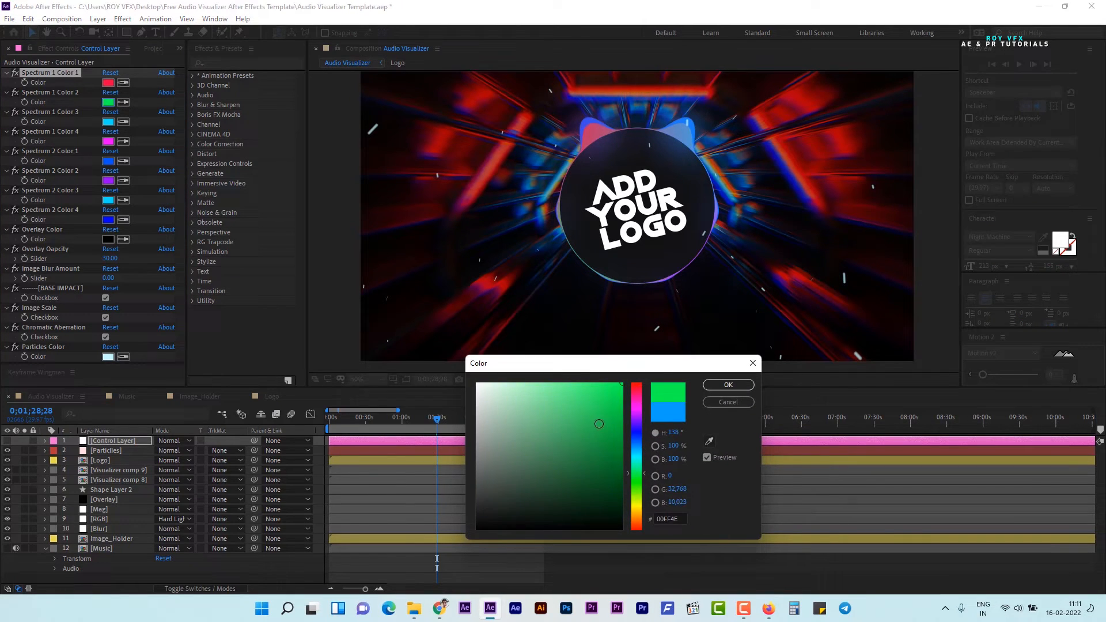
{"action": "left_click", "coordinate": [728, 384]}
{"action": "left_click_drag", "start_coordinate": [433, 419], "coordinate": [475, 418]}
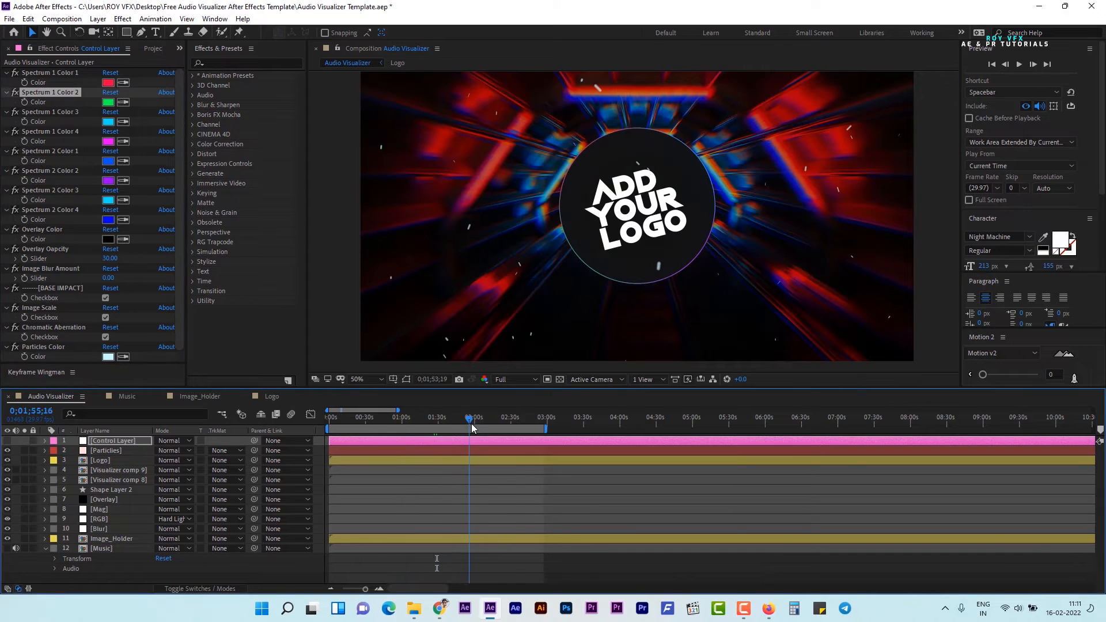
Step: Change the Control Layer's Spectrum 1 Color 3 to magenta and its Spectrum 1 Color 4 to orange
{"action": "left_click", "coordinate": [107, 122]}
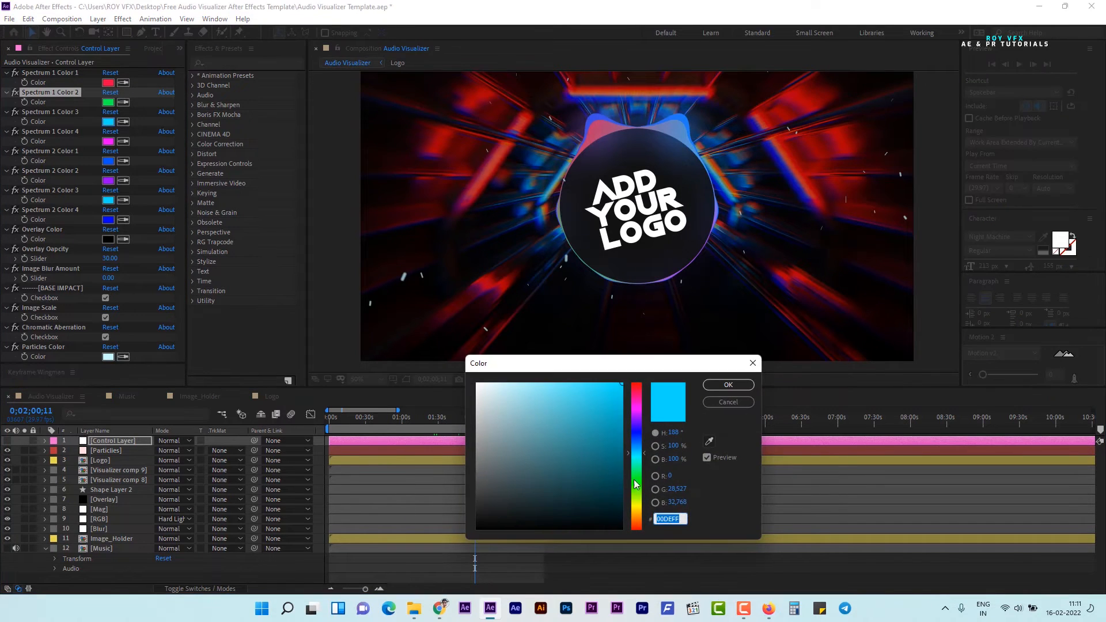
{"action": "left_click", "coordinate": [638, 486]}
{"action": "left_click", "coordinate": [640, 409]}
{"action": "left_click", "coordinate": [728, 385]}
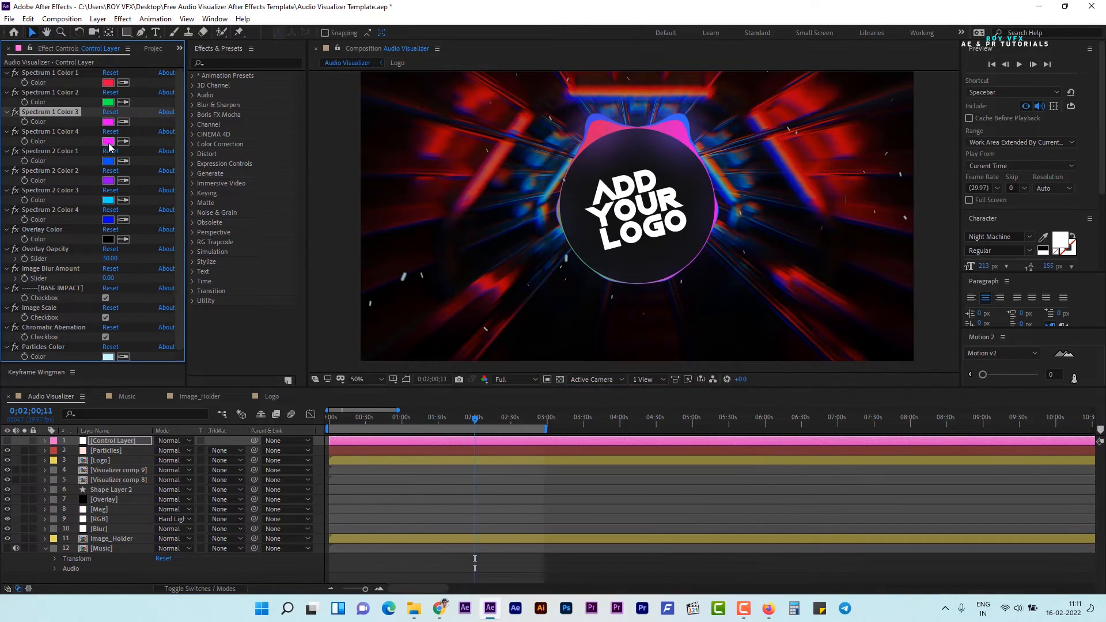
{"action": "left_click", "coordinate": [108, 142]}
{"action": "left_click", "coordinate": [636, 519]}
{"action": "left_click", "coordinate": [728, 385]}
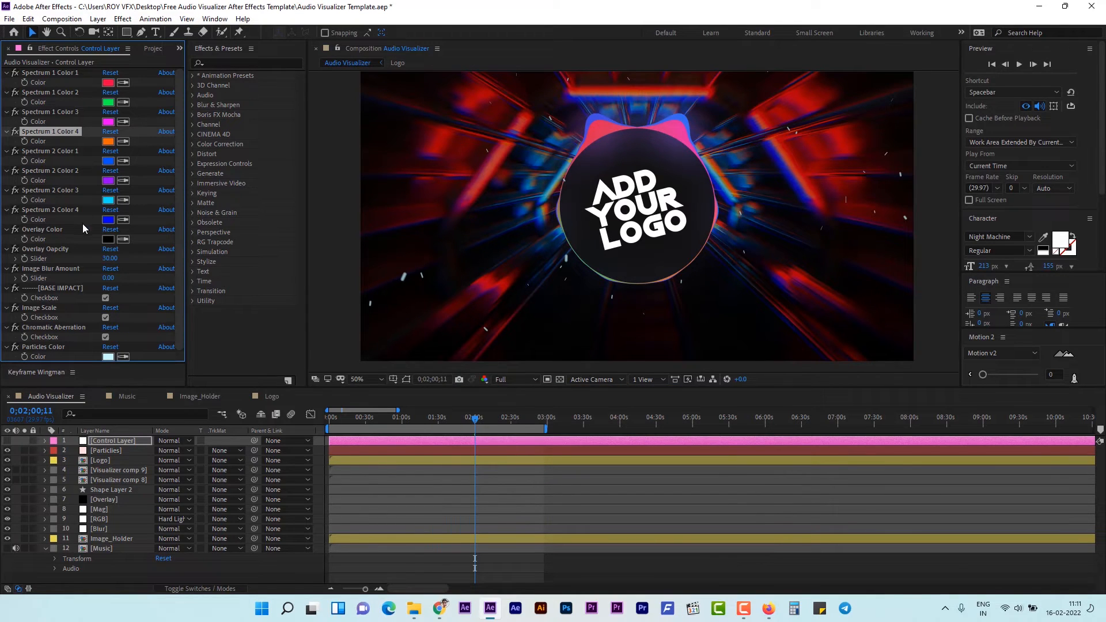
{"action": "left_click", "coordinate": [108, 239]}
{"action": "left_click", "coordinate": [621, 383]}
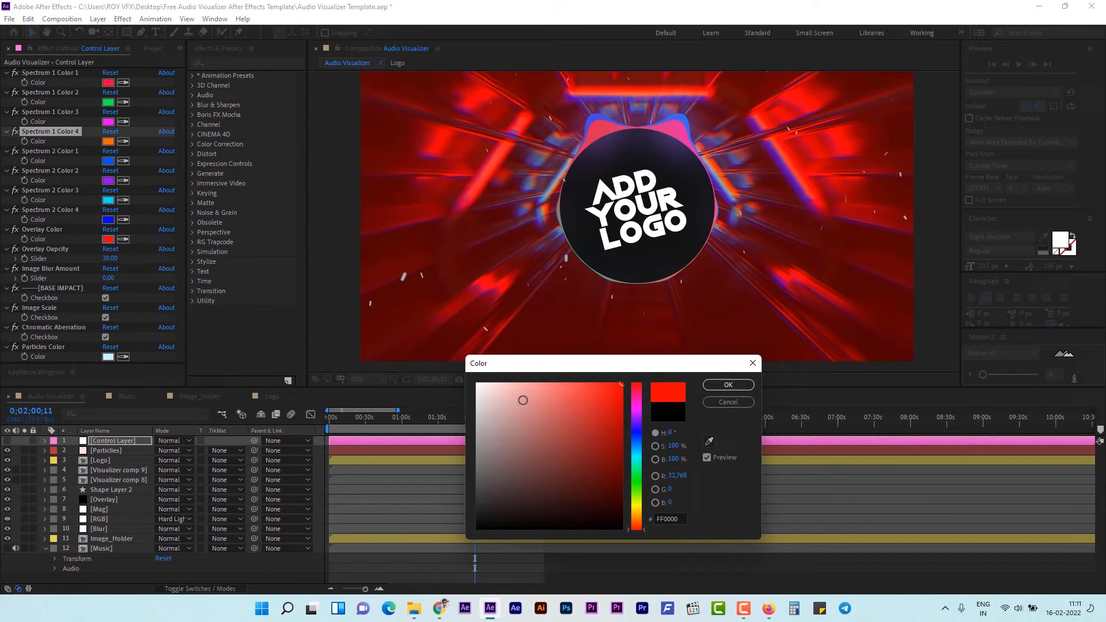
{"action": "mouse_move", "coordinate": [522, 399]}
{"action": "left_mouse_down"}
{"action": "mouse_move", "coordinate": [494, 374]}
{"action": "mouse_move", "coordinate": [481, 449]}
{"action": "mouse_move", "coordinate": [455, 494]}
{"action": "left_mouse_up"}
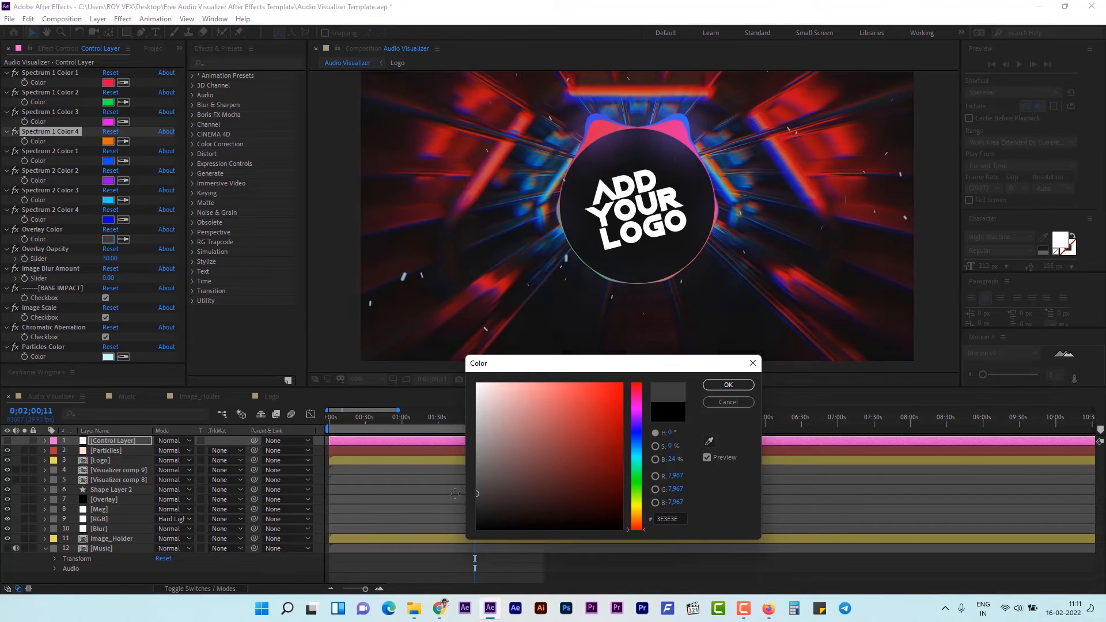
{"action": "left_click", "coordinate": [728, 402]}
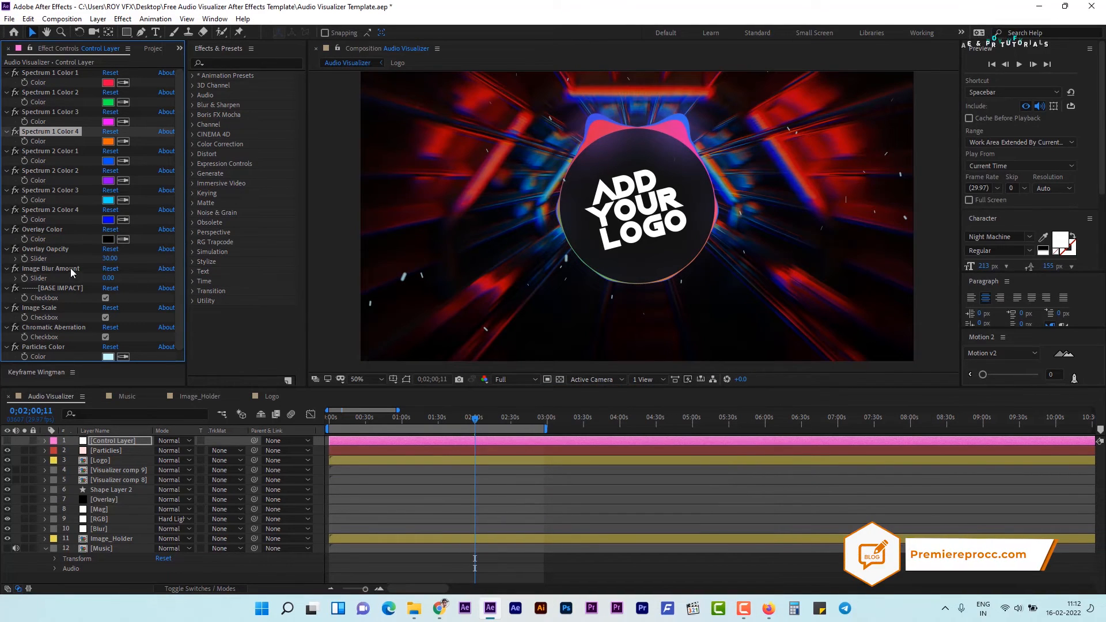
Step: Try out the Control Layer's Overlay Opacity and Image Blur Amount sliders, returning the opacity to 30 and the blur to 0
{"action": "left_click_drag", "start_coordinate": [106, 258], "coordinate": [193, 273]}
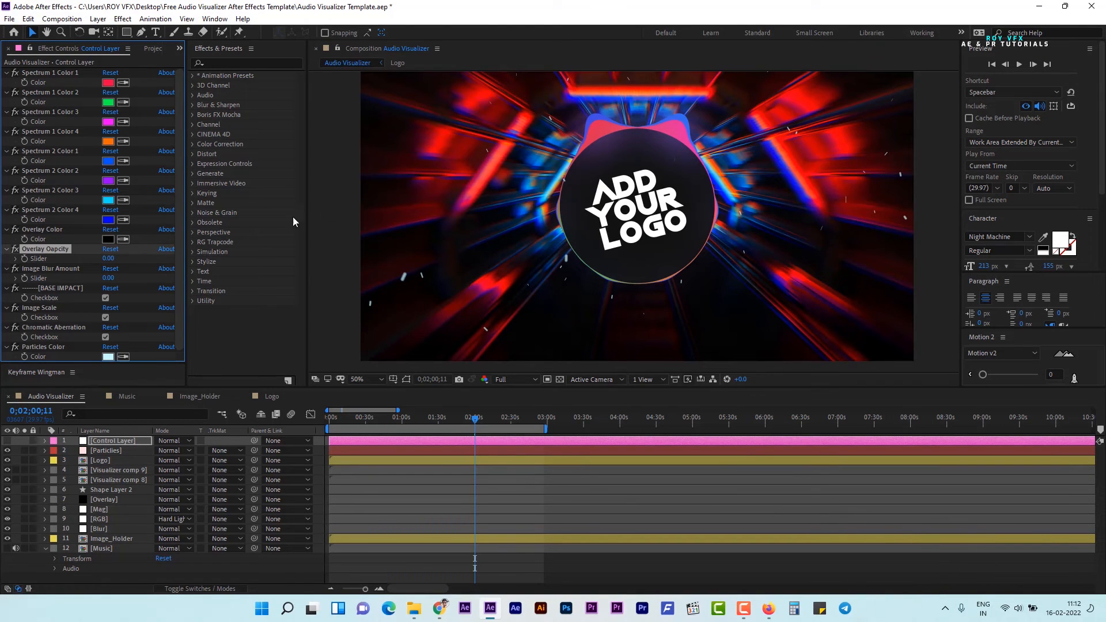
{"action": "left_click", "coordinate": [108, 258]}
{"action": "type", "text": "30"}
{"action": "key", "text": "Return"}
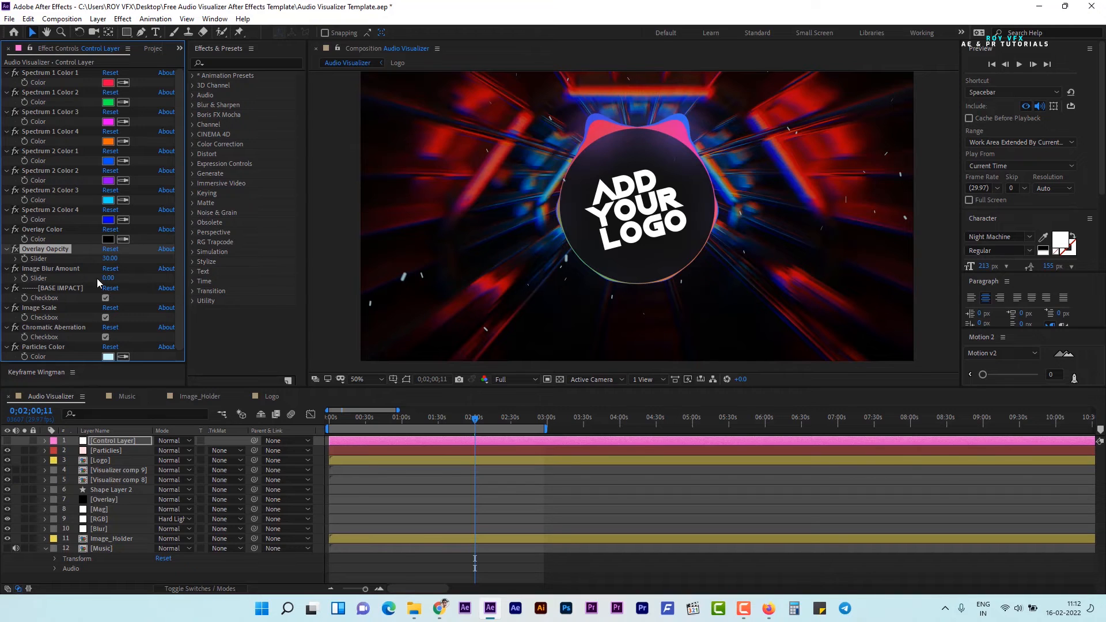
{"action": "mouse_move", "coordinate": [108, 278]}
{"action": "left_mouse_down"}
{"action": "mouse_move", "coordinate": [137, 278]}
{"action": "mouse_move", "coordinate": [96, 282]}
{"action": "mouse_move", "coordinate": [115, 279]}
{"action": "left_mouse_up"}
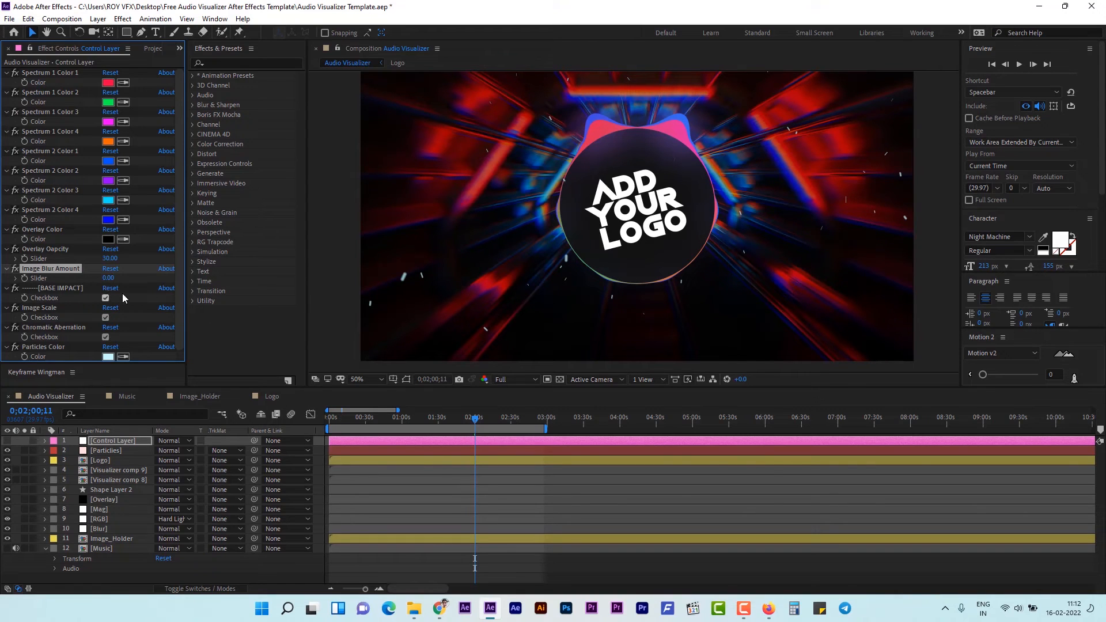
Step: Toggle the Control Layer's Image Scale and Chromatic Aberration options off and back on
{"action": "scroll", "coordinate": [58, 312], "scroll_direction": "down", "scroll_amount": 1}
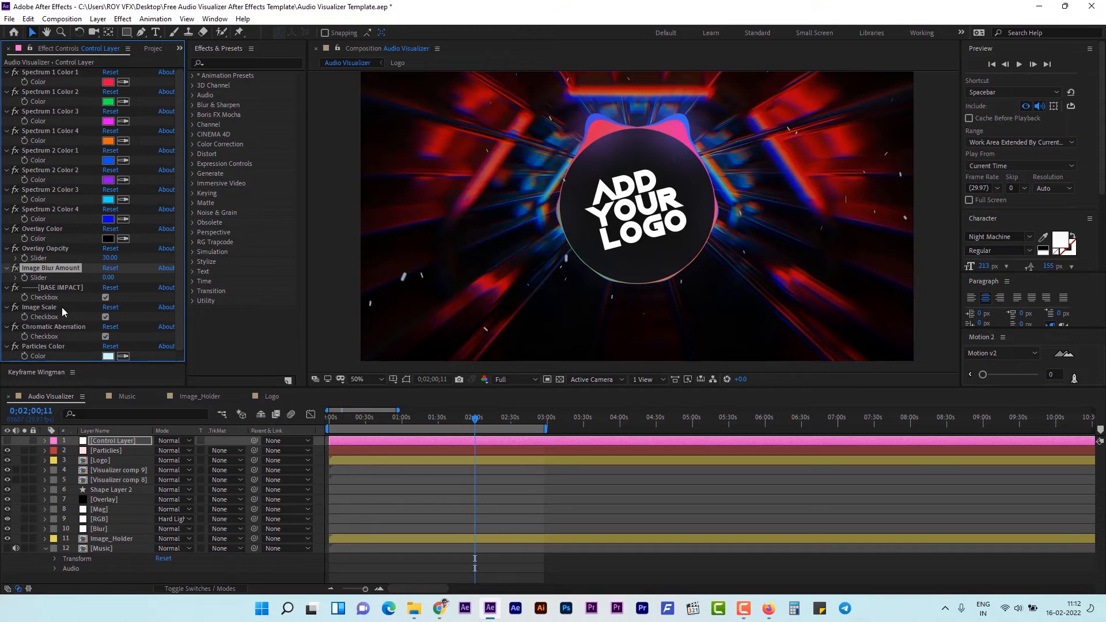
{"action": "left_click", "coordinate": [106, 316]}
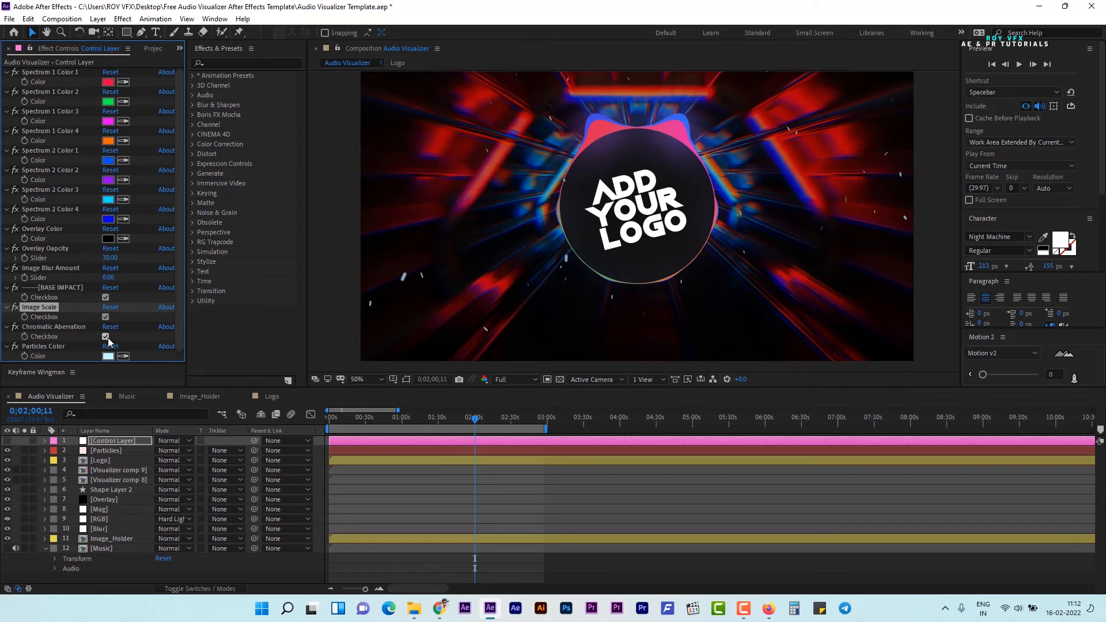
{"action": "left_click", "coordinate": [106, 337]}
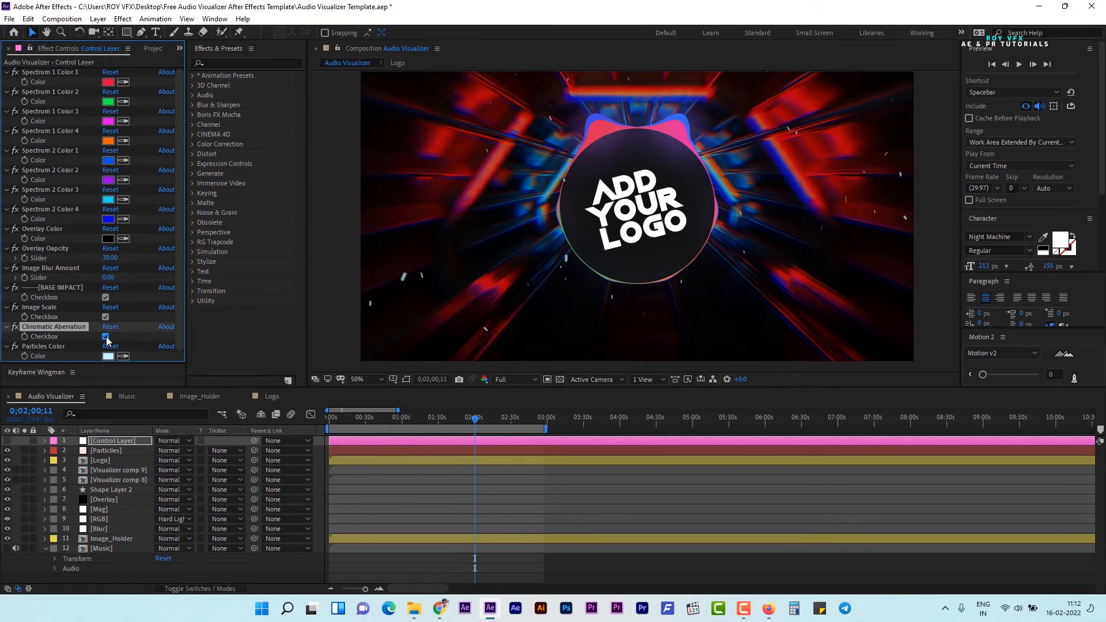
{"action": "left_click", "coordinate": [106, 337]}
{"action": "left_click", "coordinate": [106, 337]}
Step: Set the Control Layer's Particles Color to red B23431 and check the visualizer at an earlier time in the composition
{"action": "left_click", "coordinate": [107, 355]}
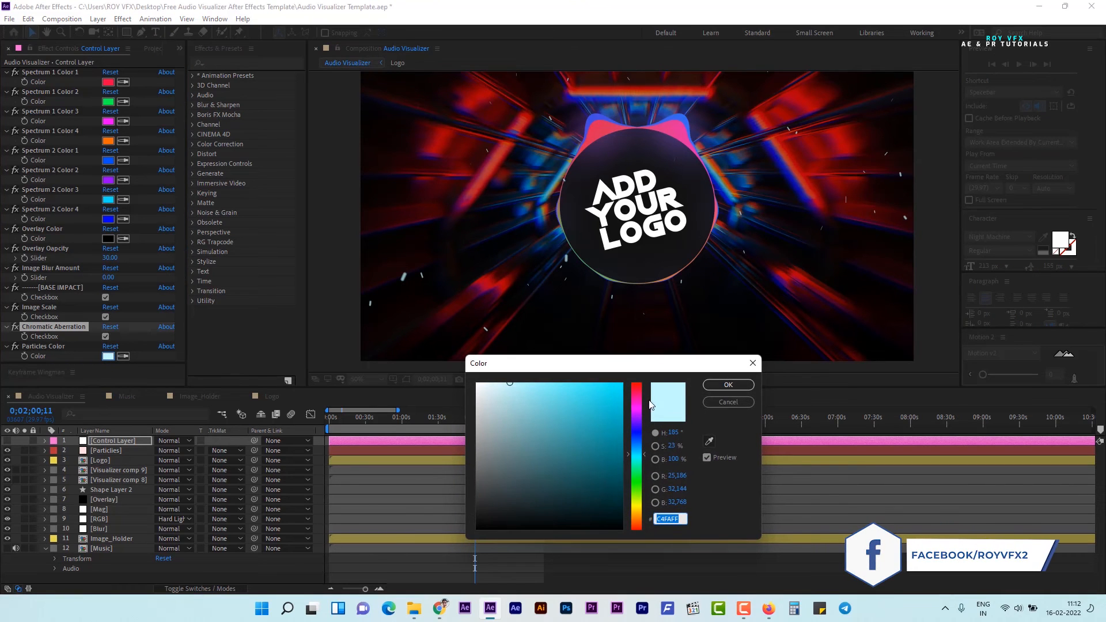
{"action": "left_click_drag", "start_coordinate": [636, 438], "coordinate": [636, 528]}
{"action": "left_click_drag", "start_coordinate": [615, 472], "coordinate": [582, 427]}
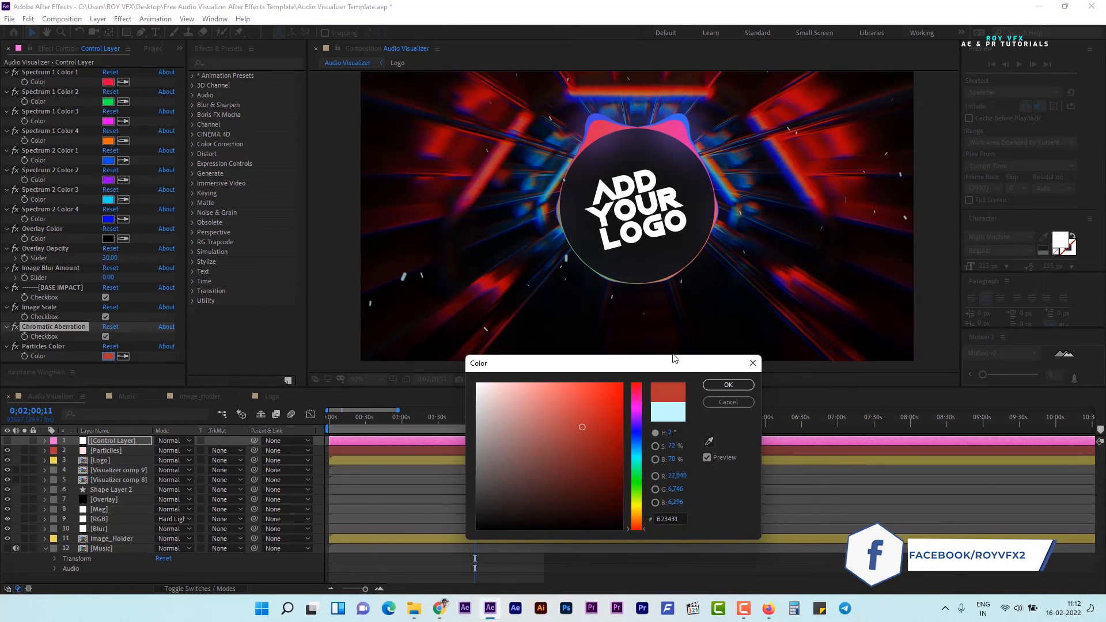
{"action": "left_click", "coordinate": [728, 385]}
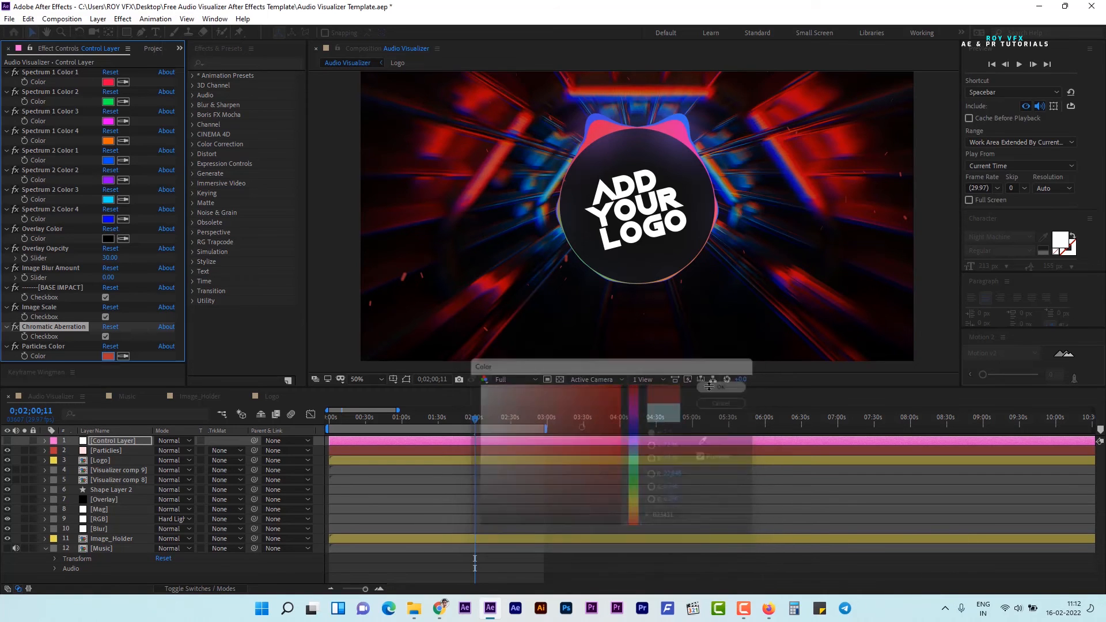
{"action": "left_click", "coordinate": [403, 417]}
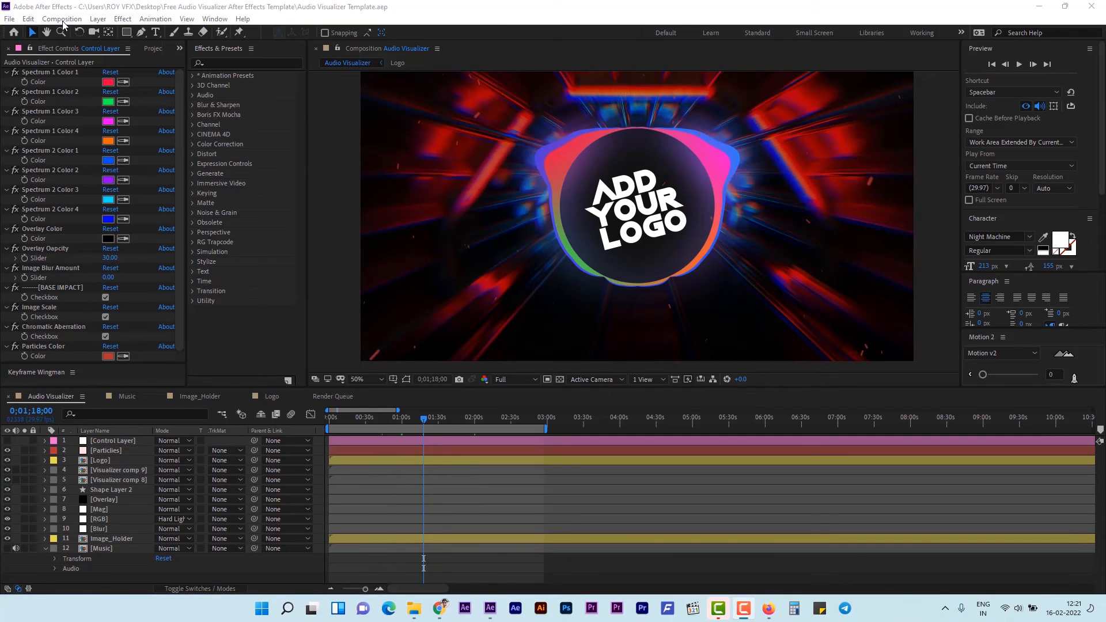
Step: Add the Audio Visualizer composition to the render queue and set its output module format to QuickTime
{"action": "left_click", "coordinate": [62, 19]}
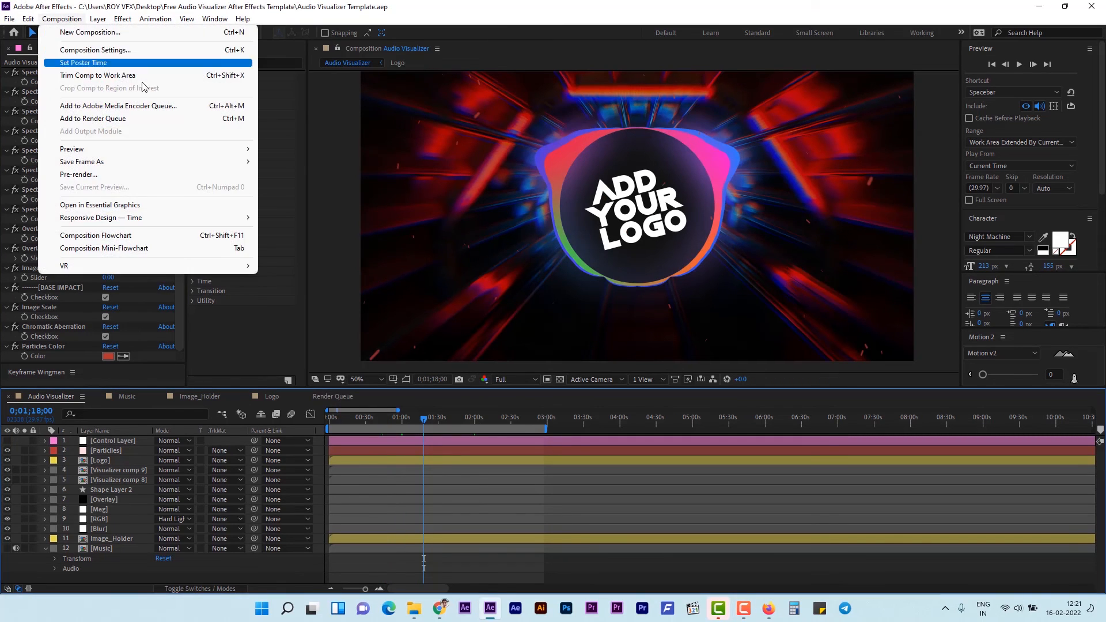
{"action": "left_click", "coordinate": [138, 119]}
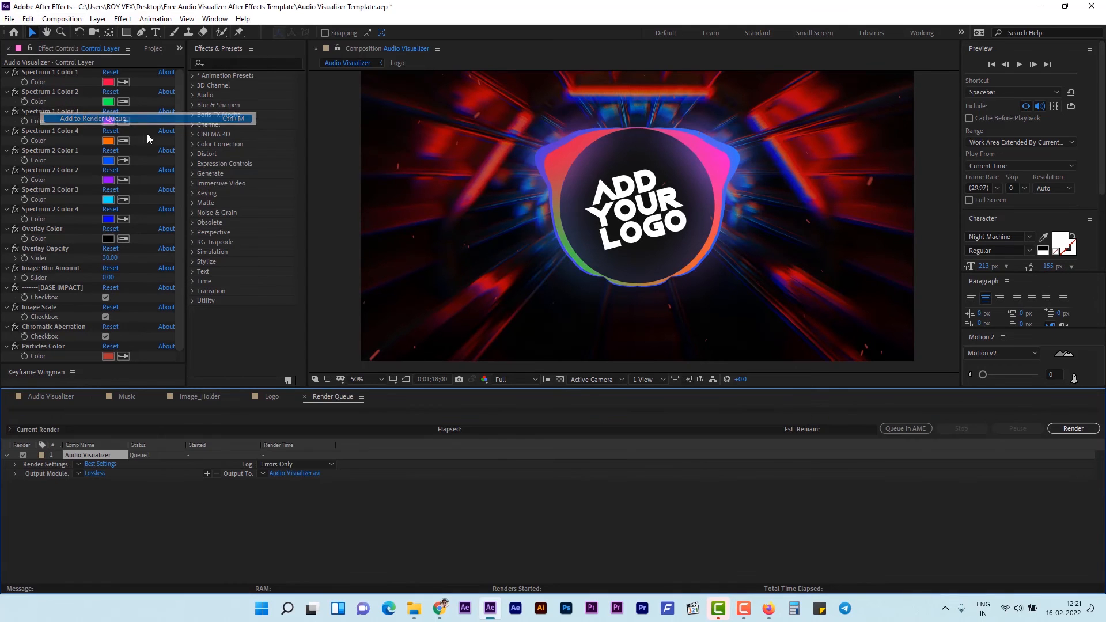
{"action": "left_click", "coordinate": [93, 473]}
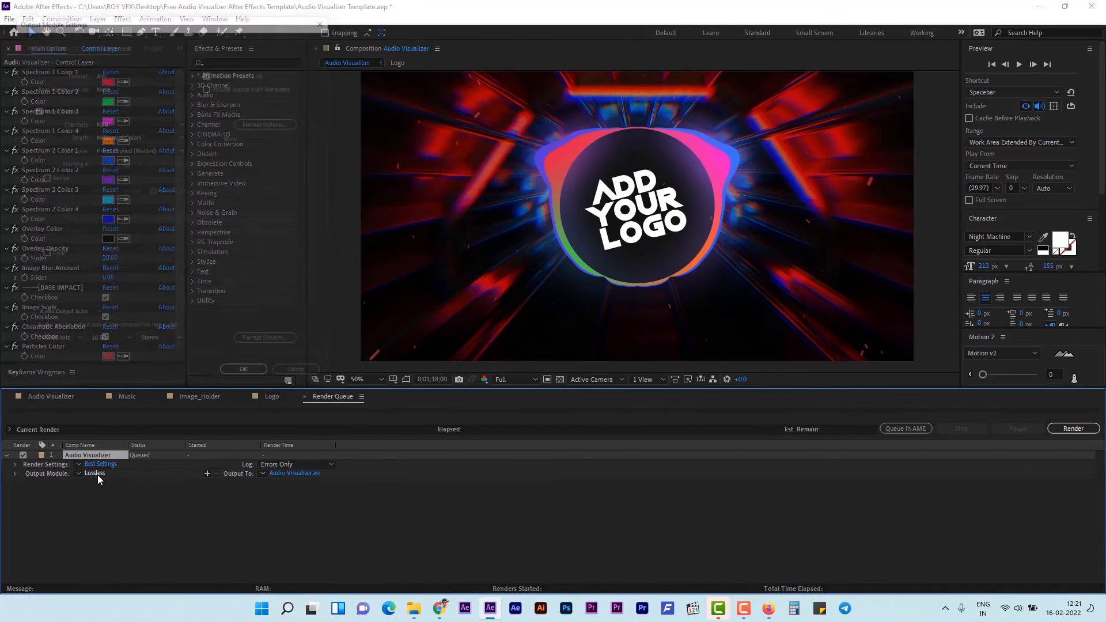
{"action": "left_click", "coordinate": [119, 66]}
{"action": "left_click", "coordinate": [125, 181]}
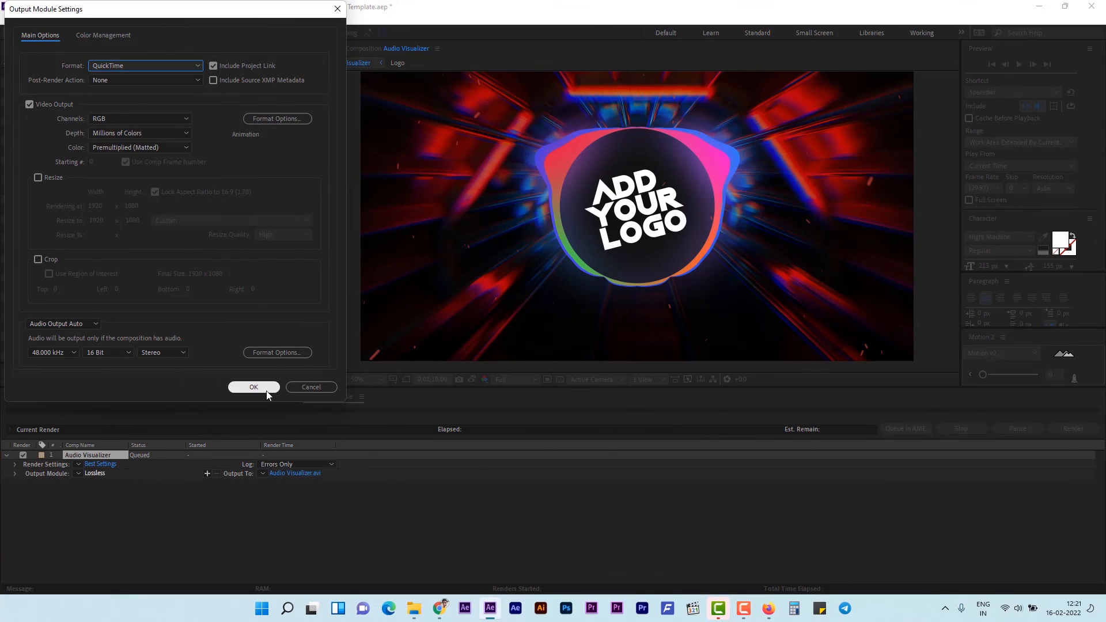
{"action": "left_click", "coordinate": [252, 387]}
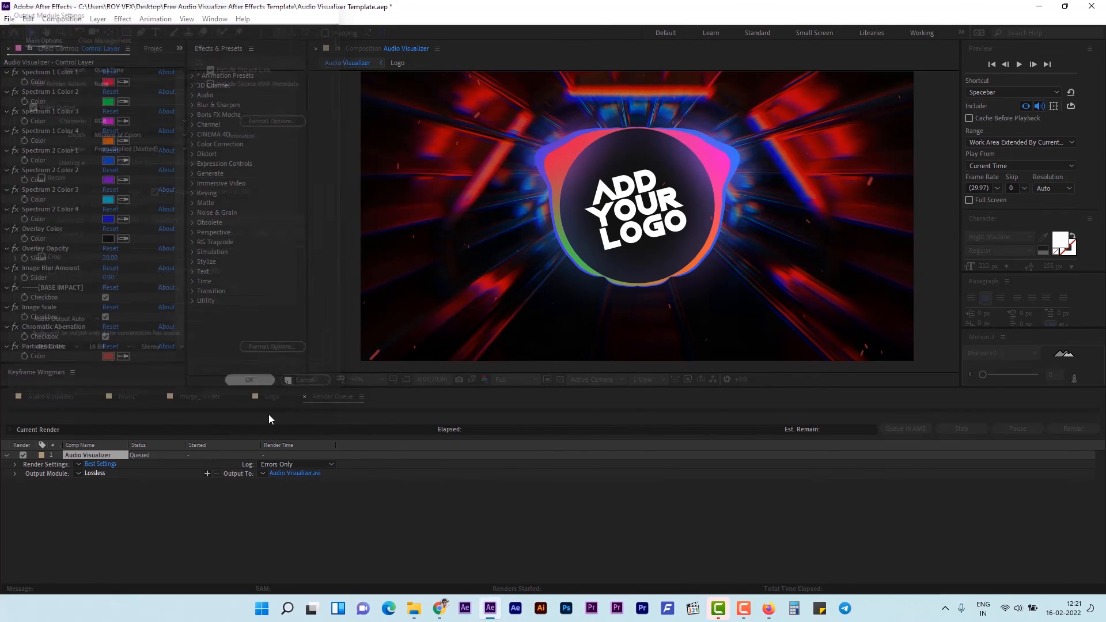